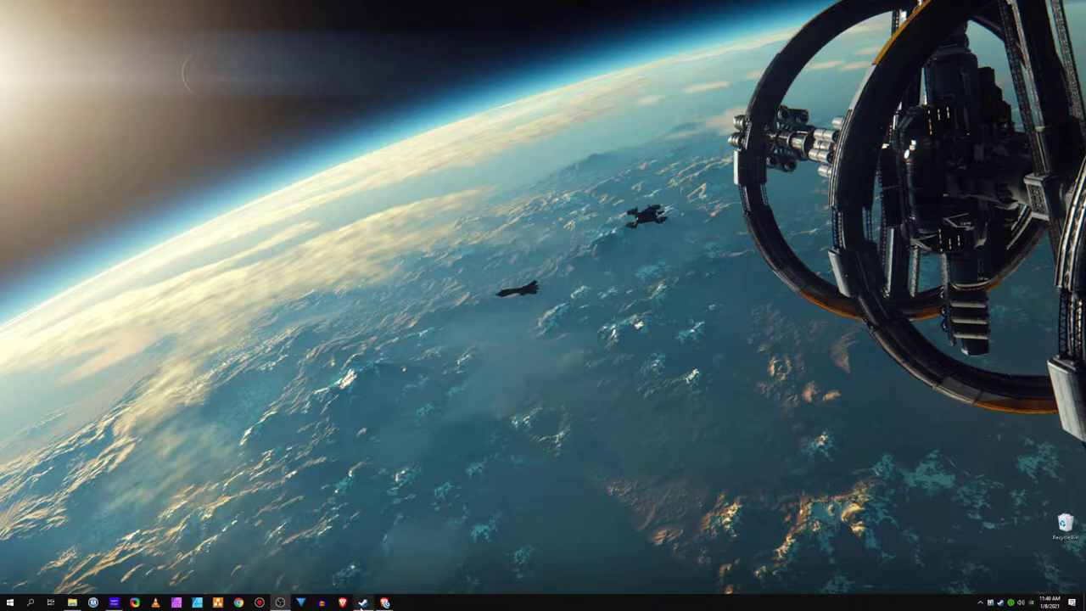
- Switch to Steam, start adding a non-Steam game to the library and browse for its executable
click(363, 602)
drag(545, 100, 719, 104)
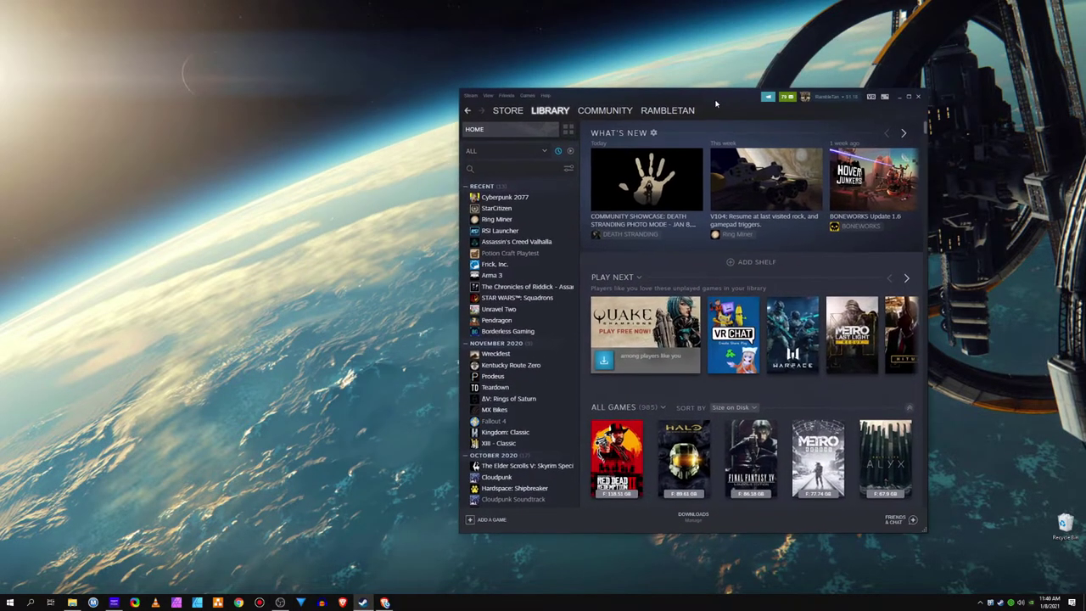
click(530, 95)
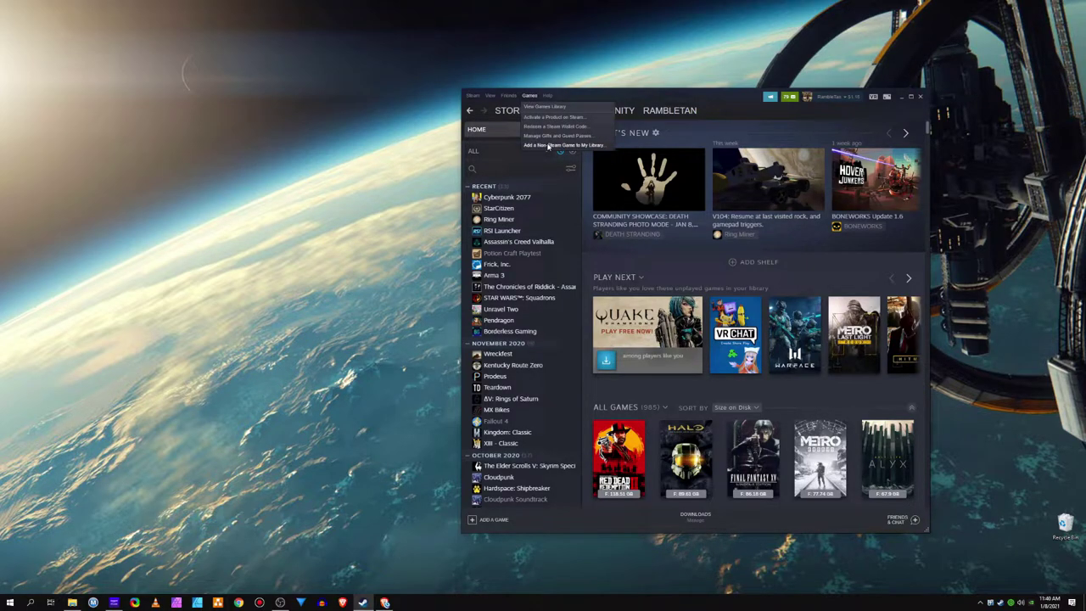
click(548, 146)
click(531, 365)
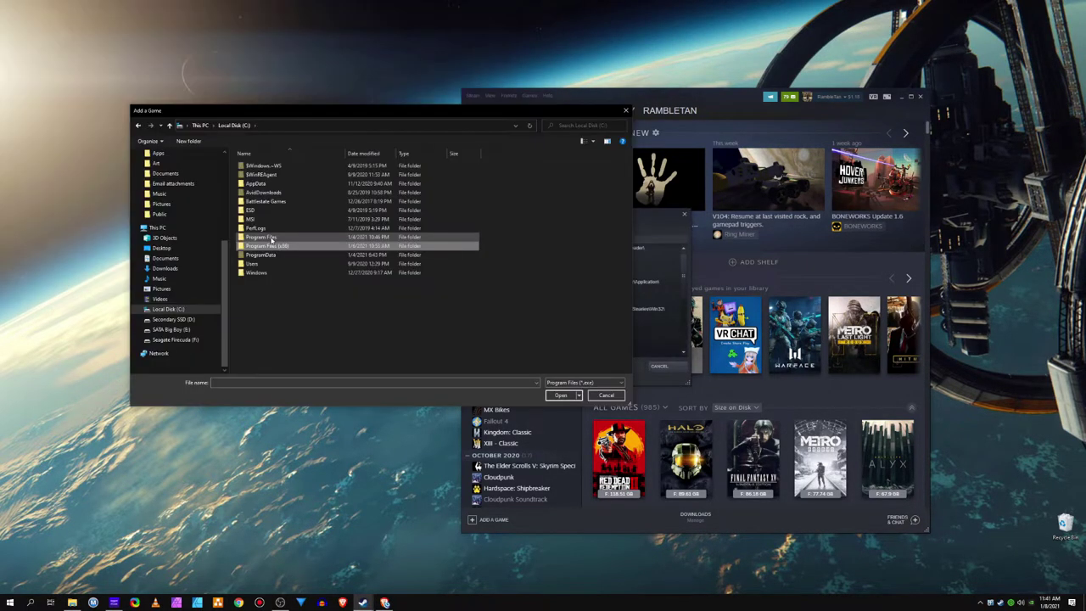
- Locate RSI Launcher.exe under C:\Program Files\Roberts Space Industries\RSI Launcher, and cancel the file selection
double_click(254, 238)
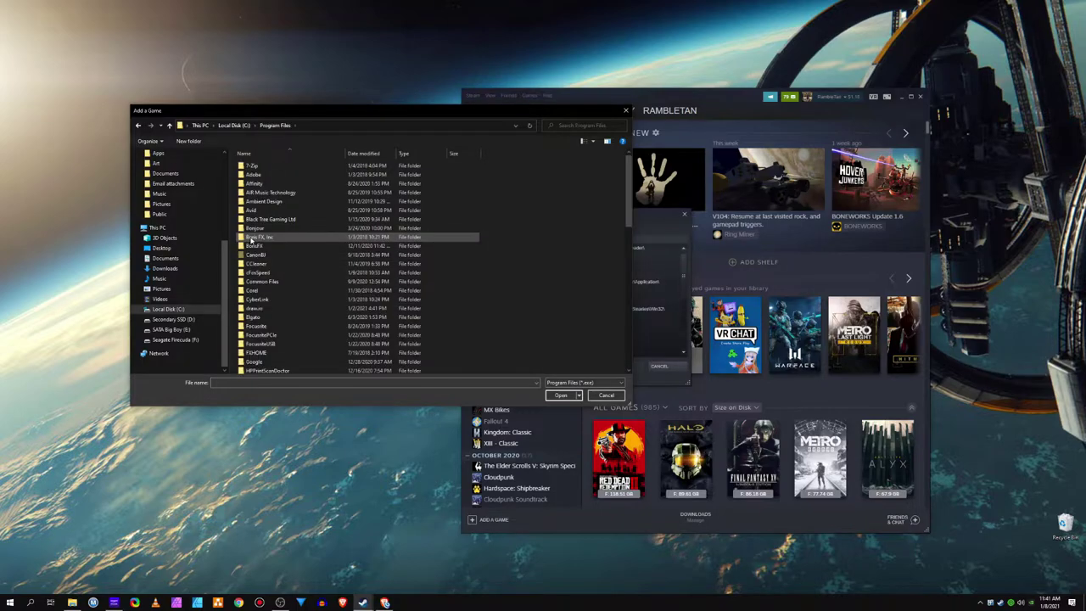
scroll(363, 292, down, 15)
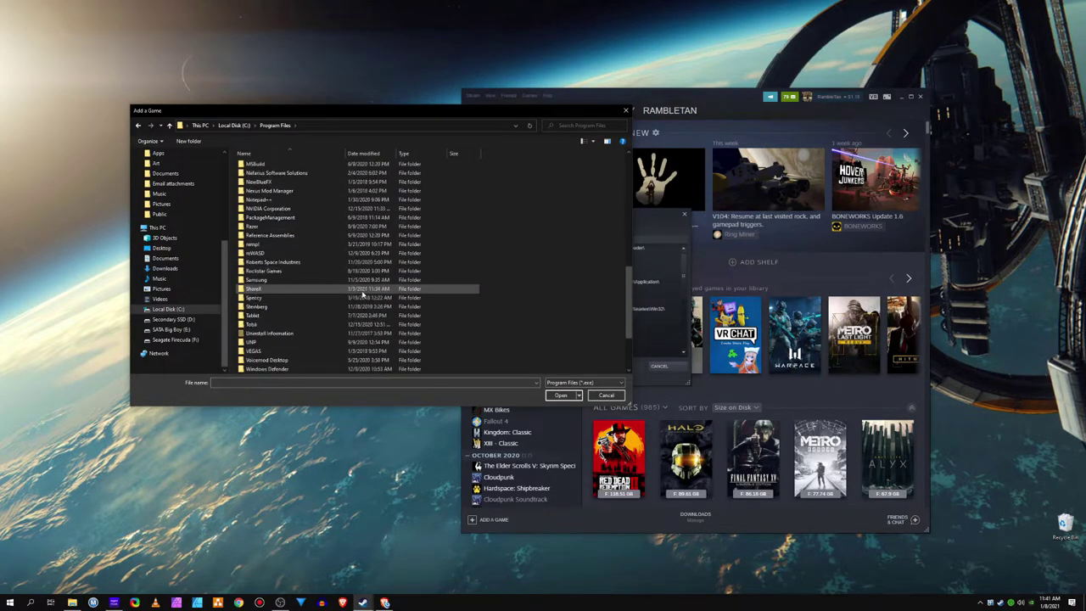
scroll(364, 292, up, 2)
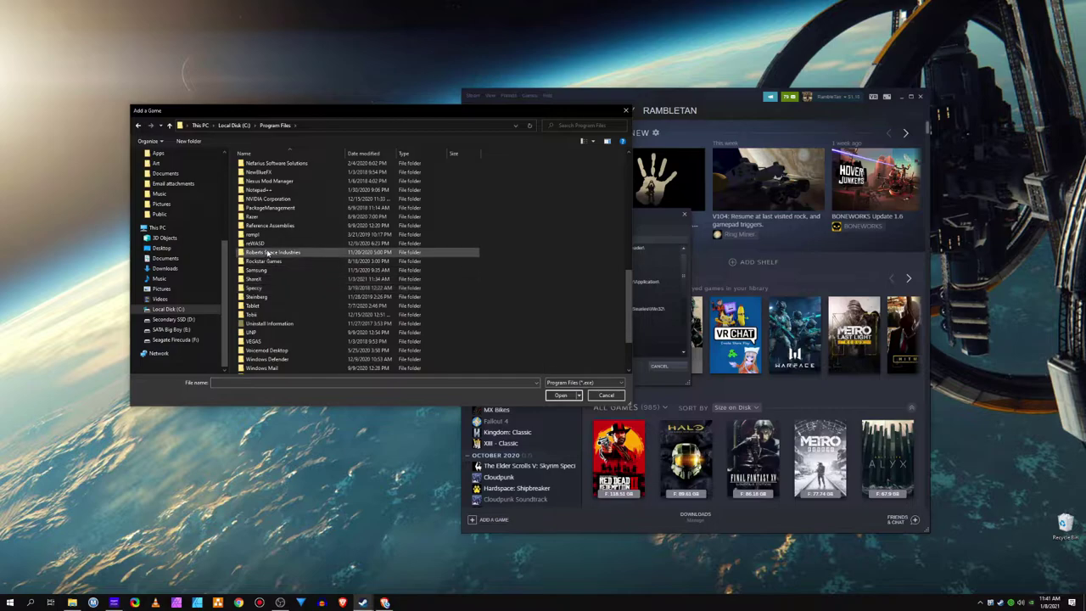
double_click(268, 253)
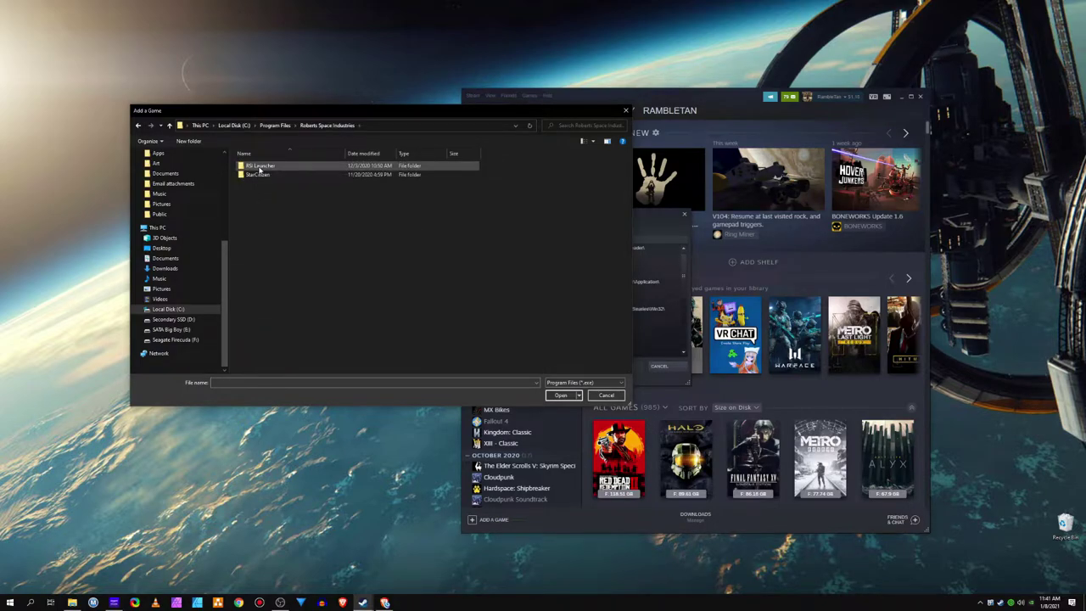
double_click(259, 166)
click(265, 183)
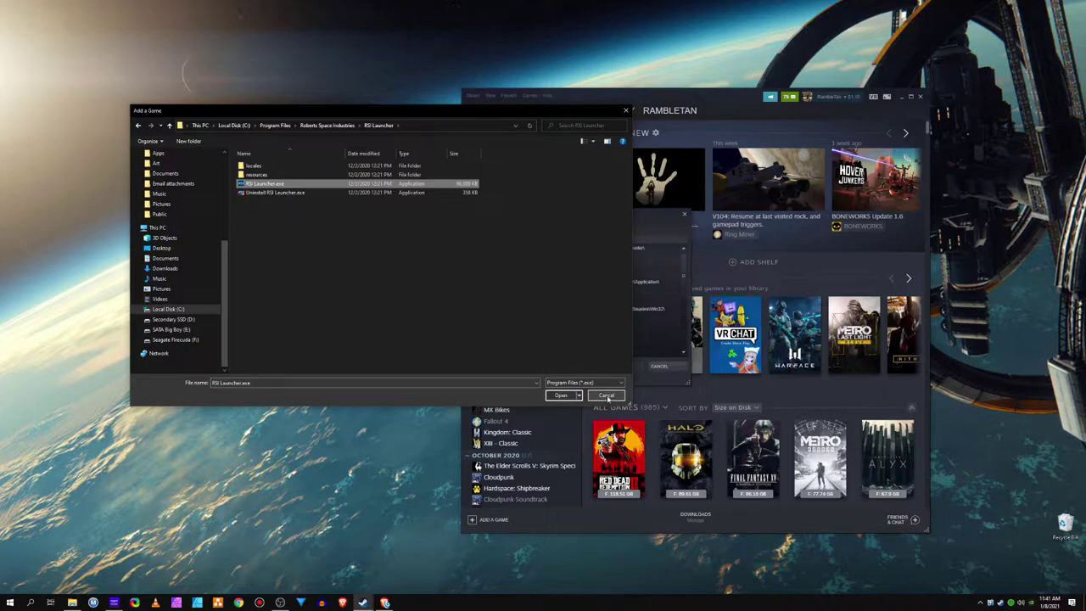
click(607, 397)
- Show the RSI Launcher entry in the library and switch Steam to Small Mode
click(502, 230)
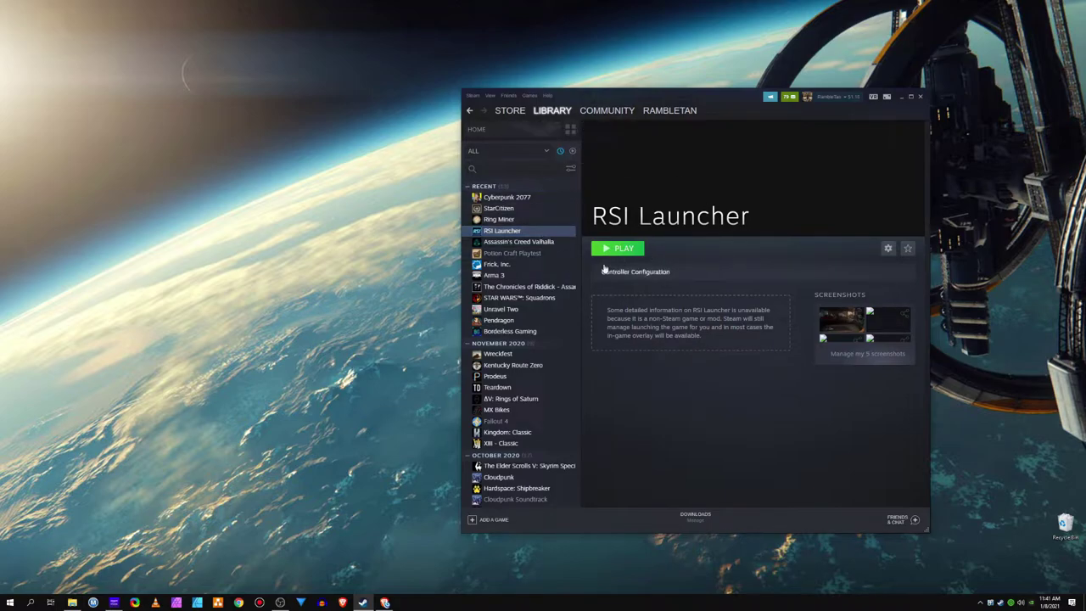
click(492, 96)
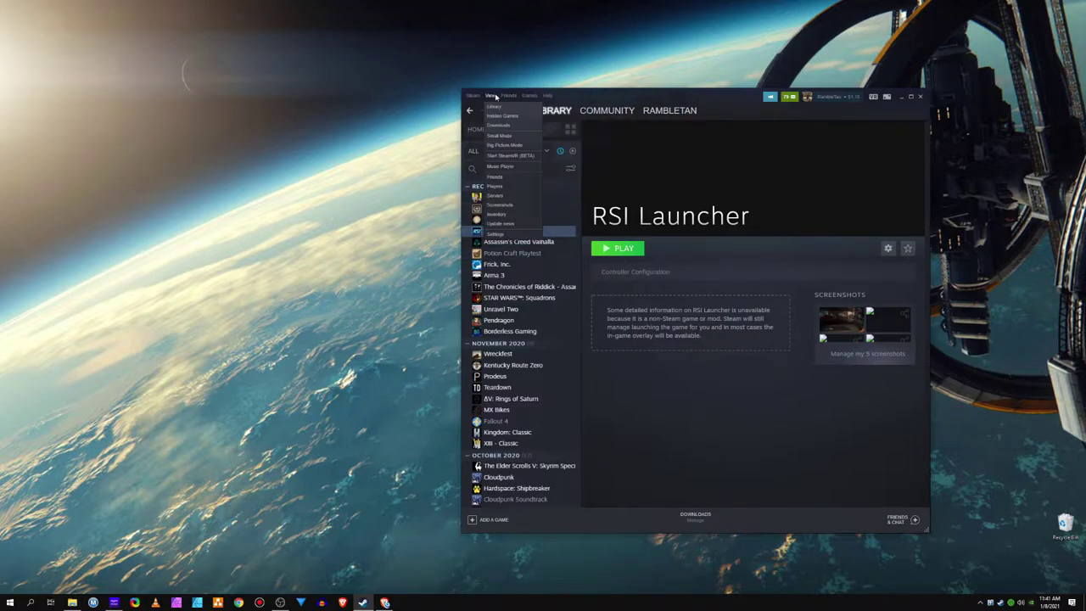
click(501, 136)
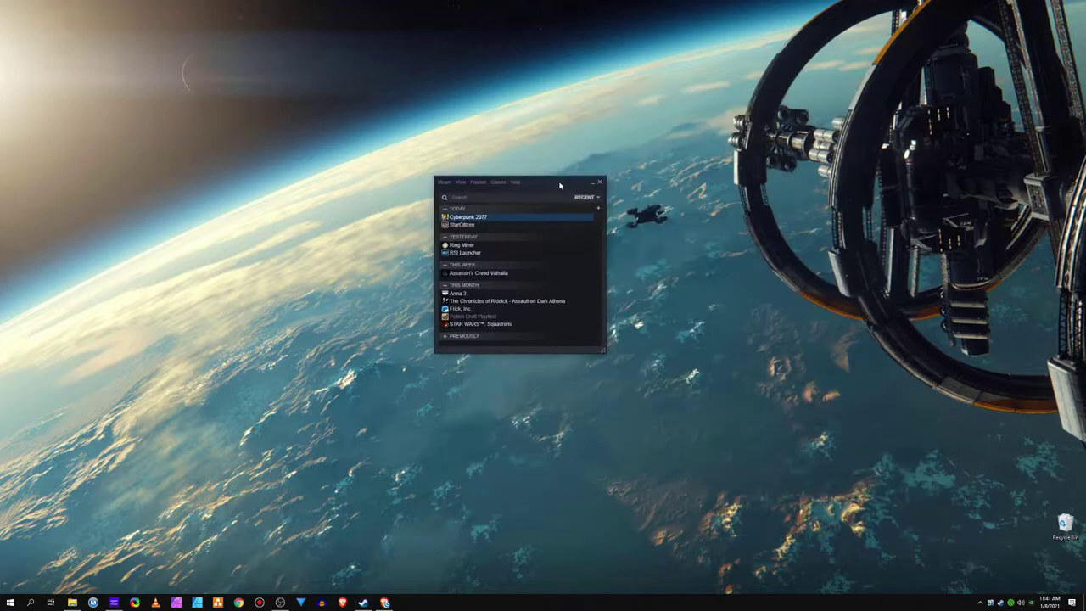
- Start RSI Launcher from the Steam library and launch Star Citizen from it
click(476, 255)
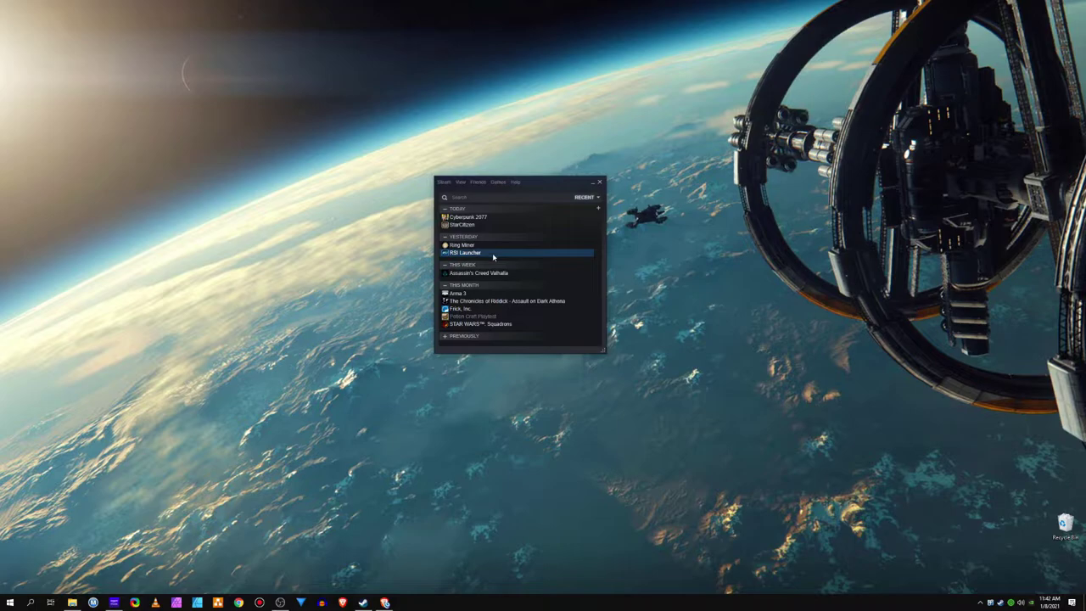
double_click(498, 255)
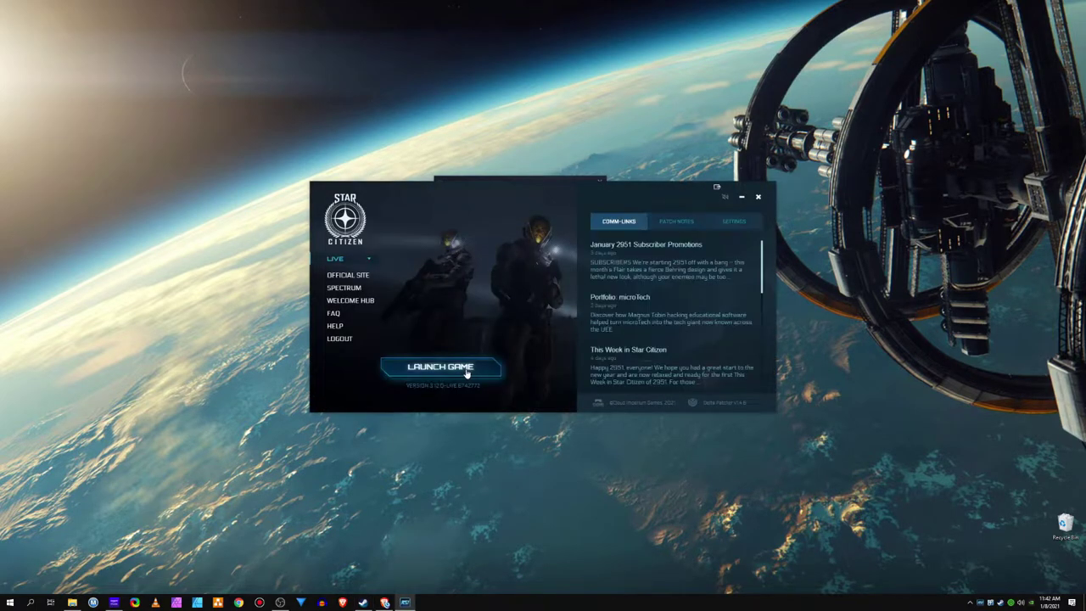
click(463, 369)
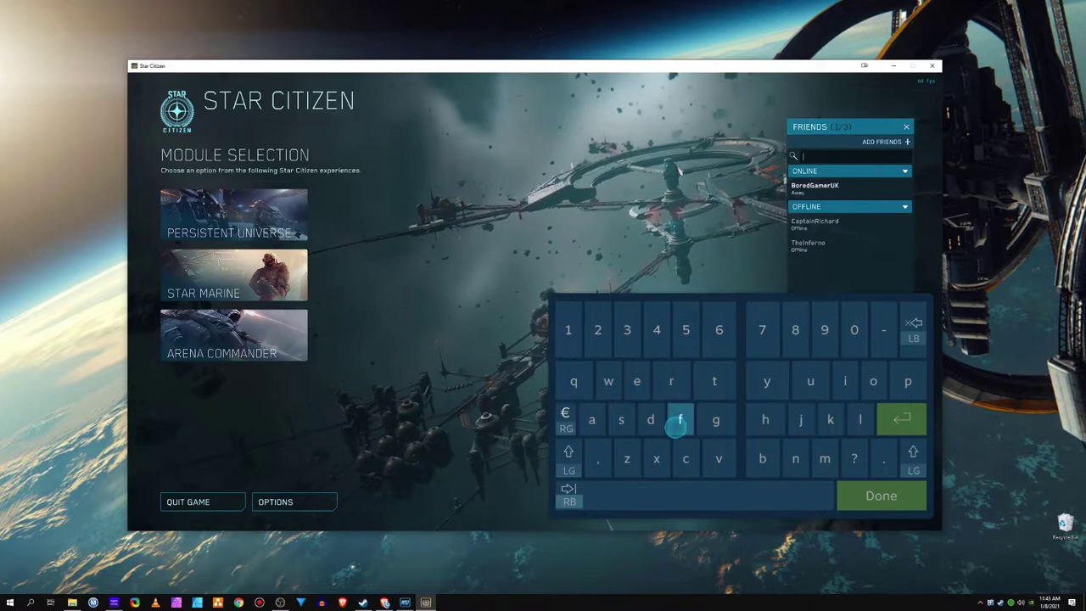
- Enter "ccaappuutteedd" in the friends search field using the on-screen controller keyboard
text(cc)
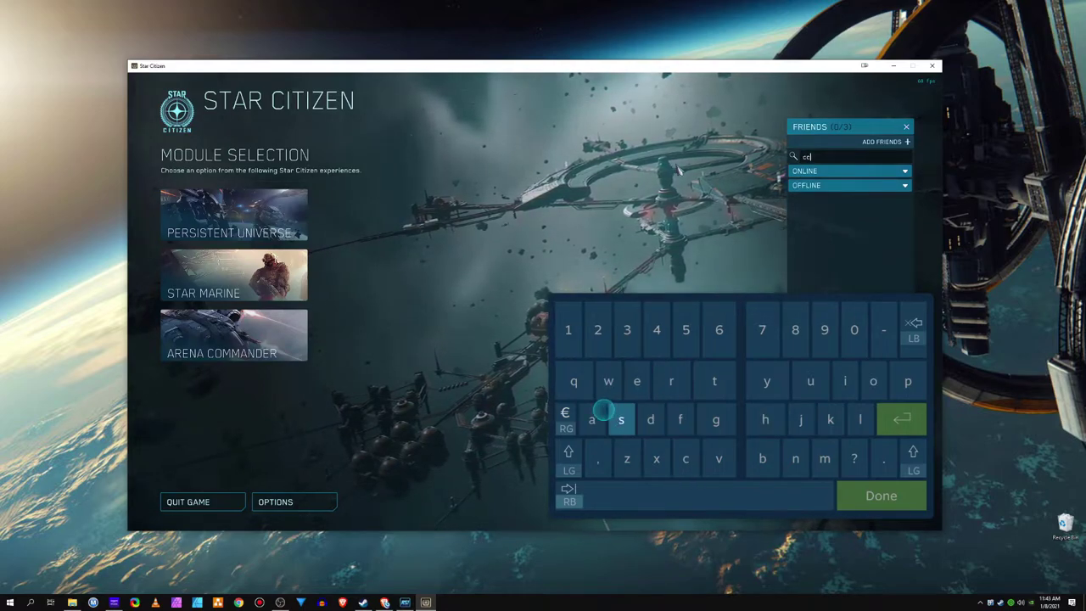
text(aa)
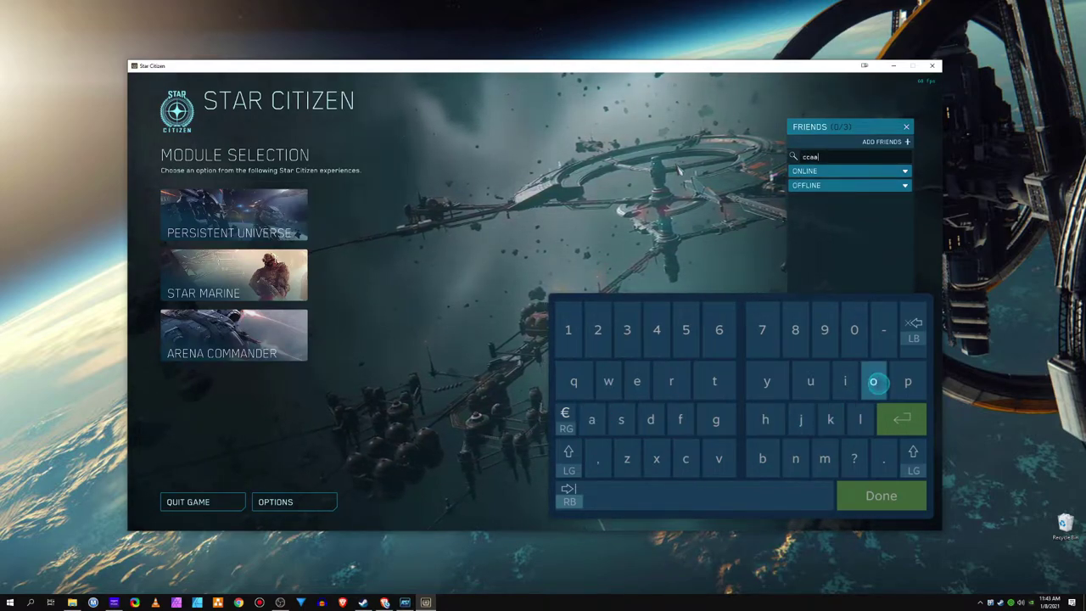
text(ppuu)
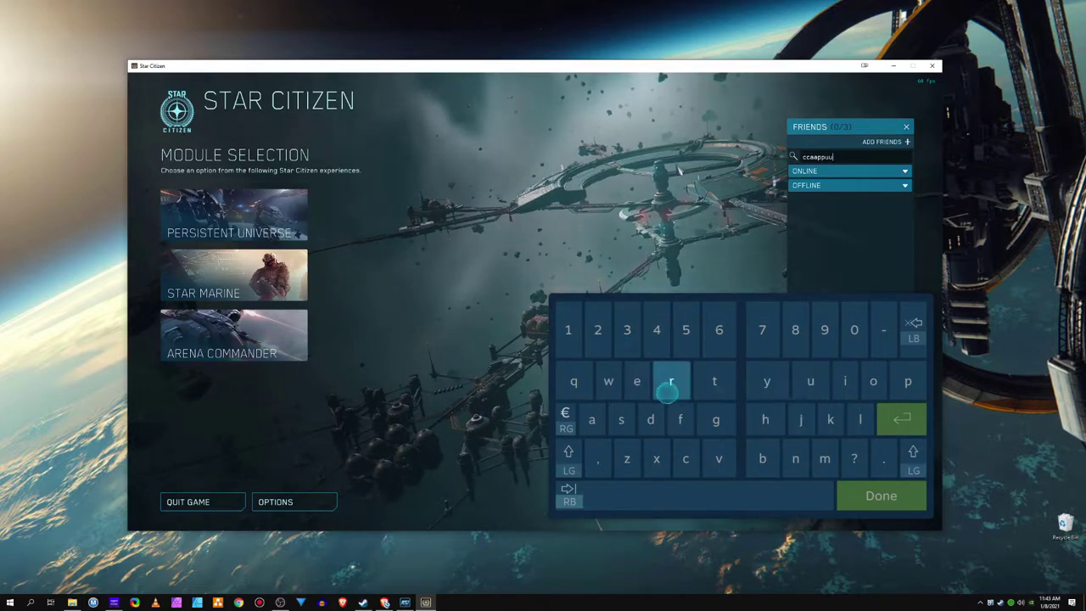
click(714, 380)
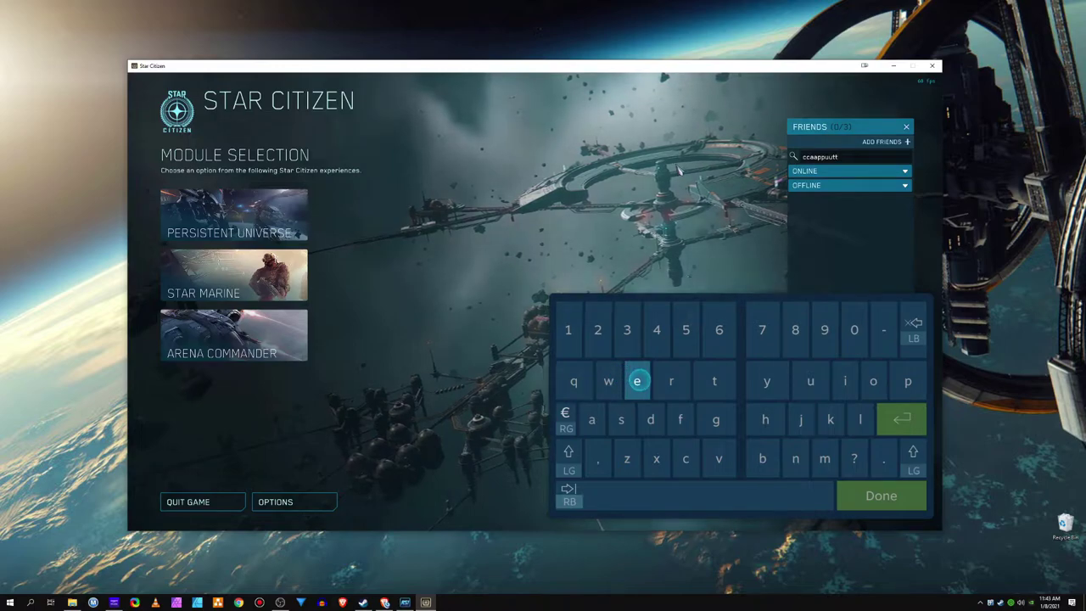
click(637, 381)
click(650, 420)
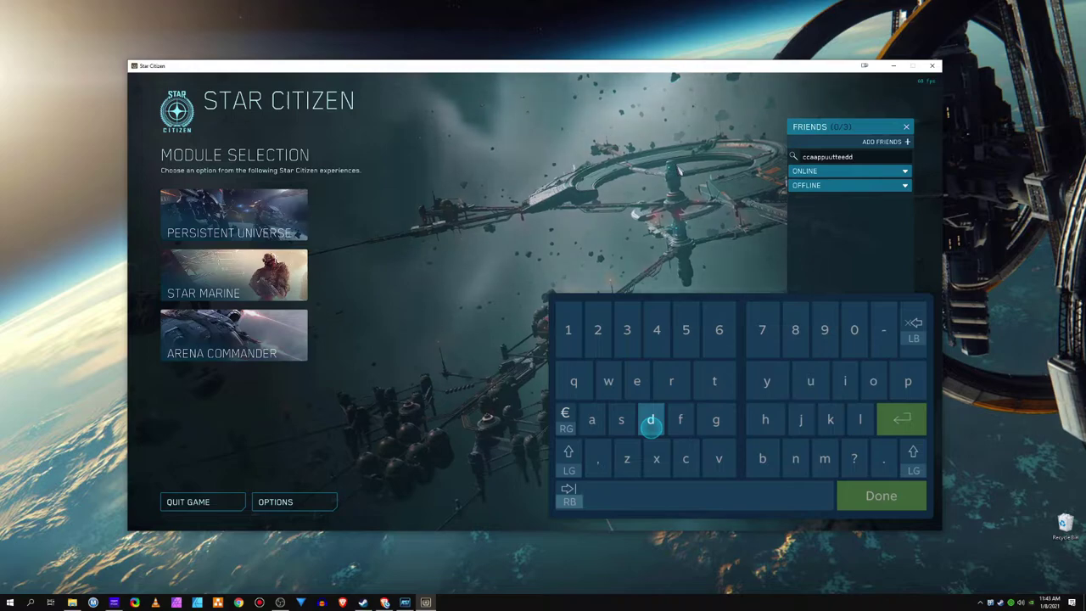
- Clear the friends search field and close the on-screen keyboard
key(BackSpace)
key(BackSpace)
key(BackSpace)
key(BackSpace)
key(BackSpace)
key(BackSpace)
key(BackSpace)
key(BackSpace)
key(BackSpace)
key(BackSpace)
key(BackSpace)
key(BackSpace)
key(BackSpace)
key(BackSpace)
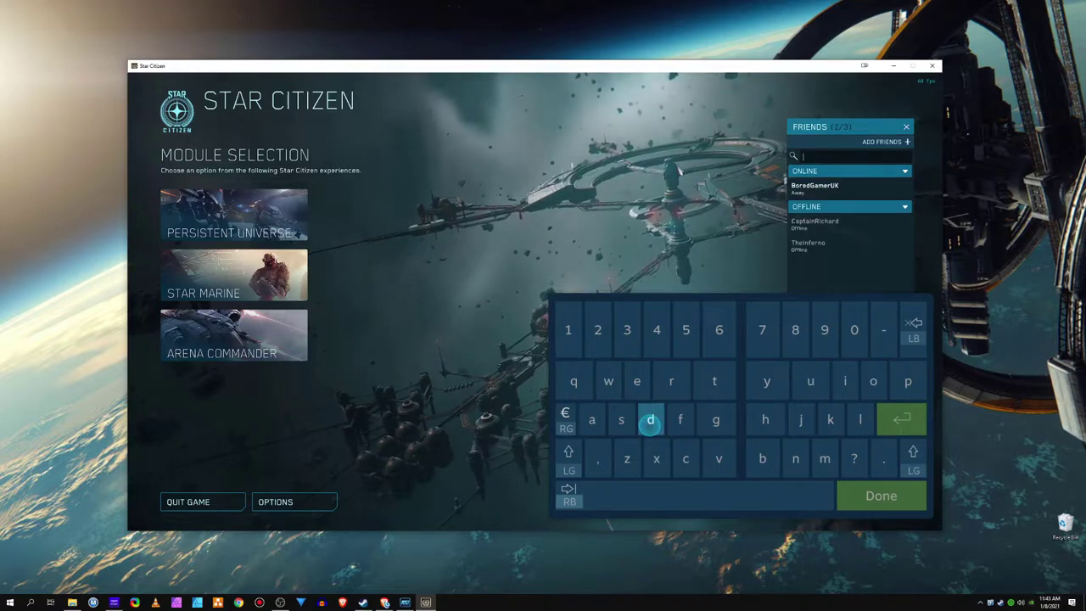
click(881, 495)
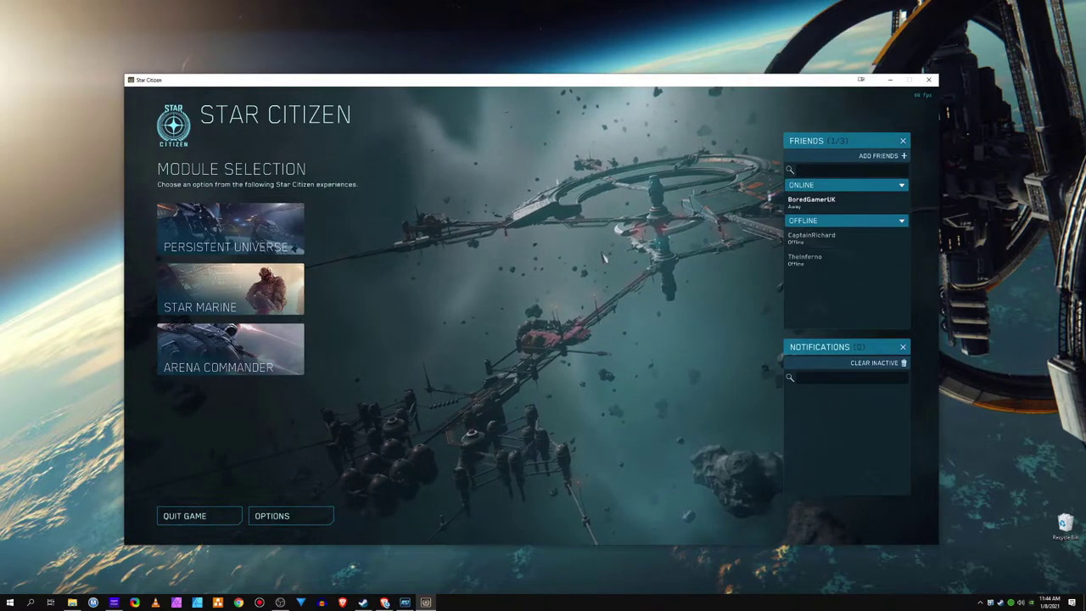
- View the RSI Launcher controller options in the Steam overlay and close the overlay
key(shift+Tab)
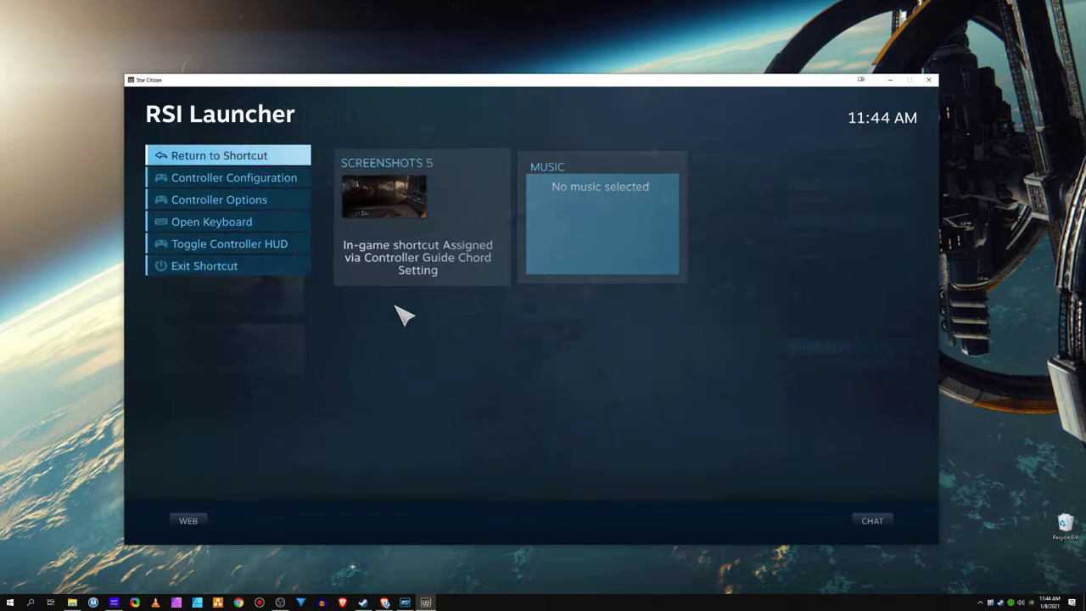
key(shift+Tab)
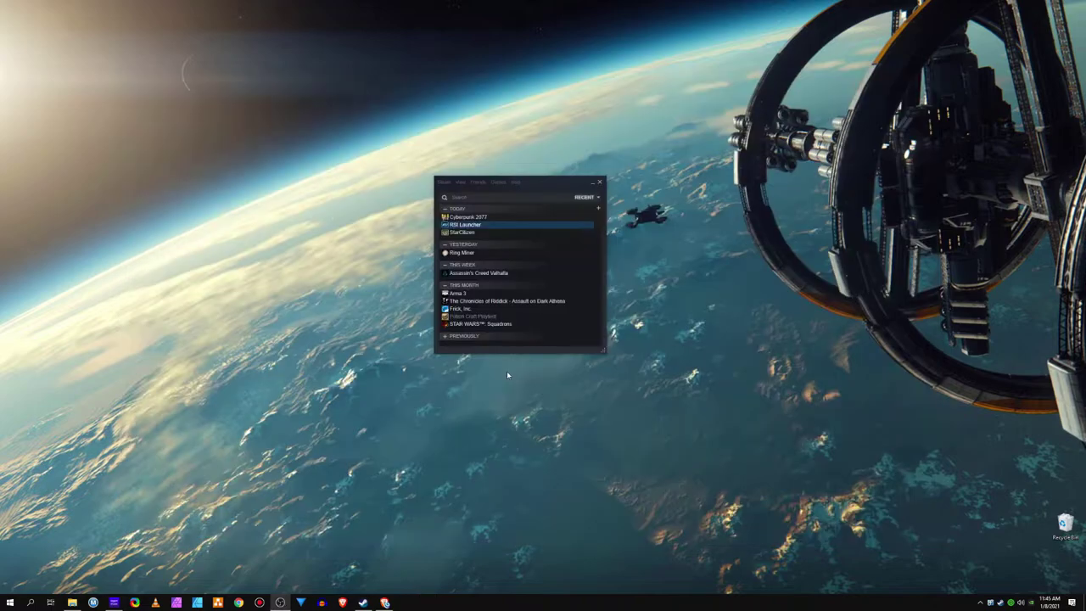
- Start adding another non-Steam game and choose StarCitizen.exe from the Roberts Space Industries\StarCitizen\LIVE\Bin64 folder
click(518, 233)
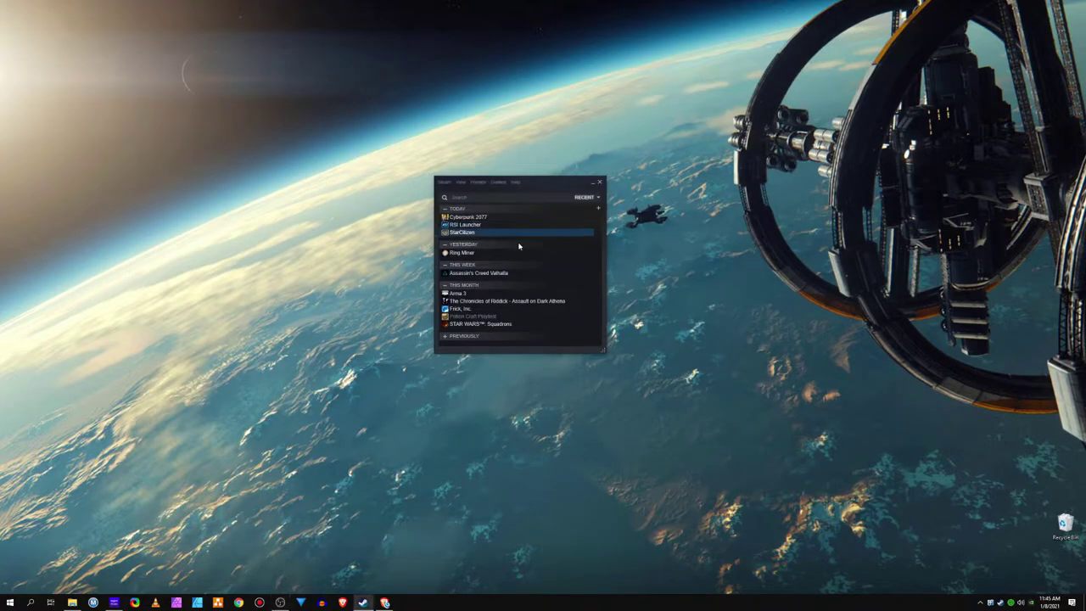
click(498, 182)
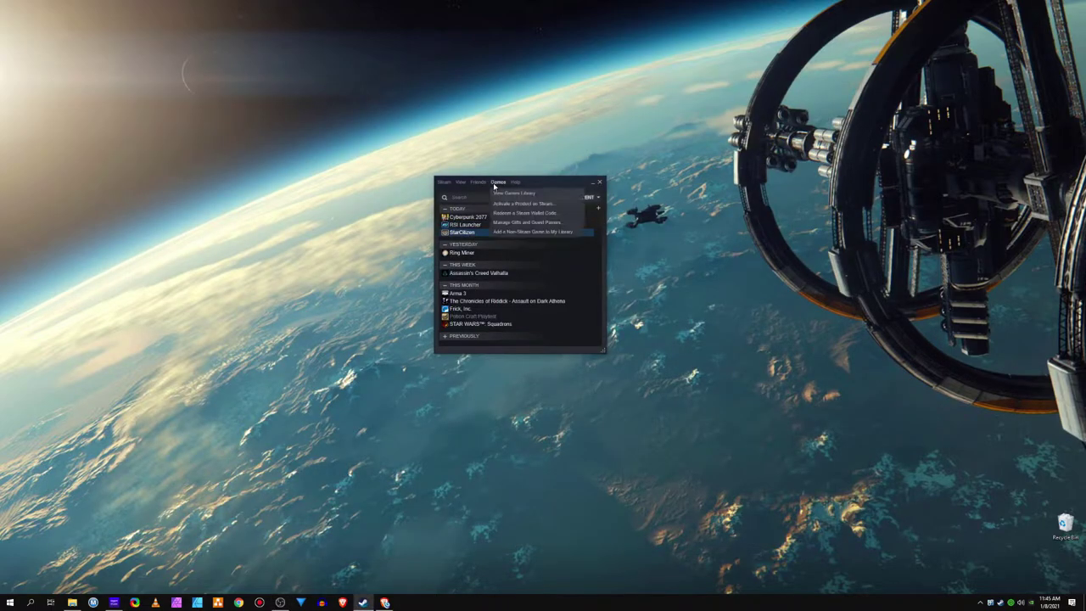
click(511, 232)
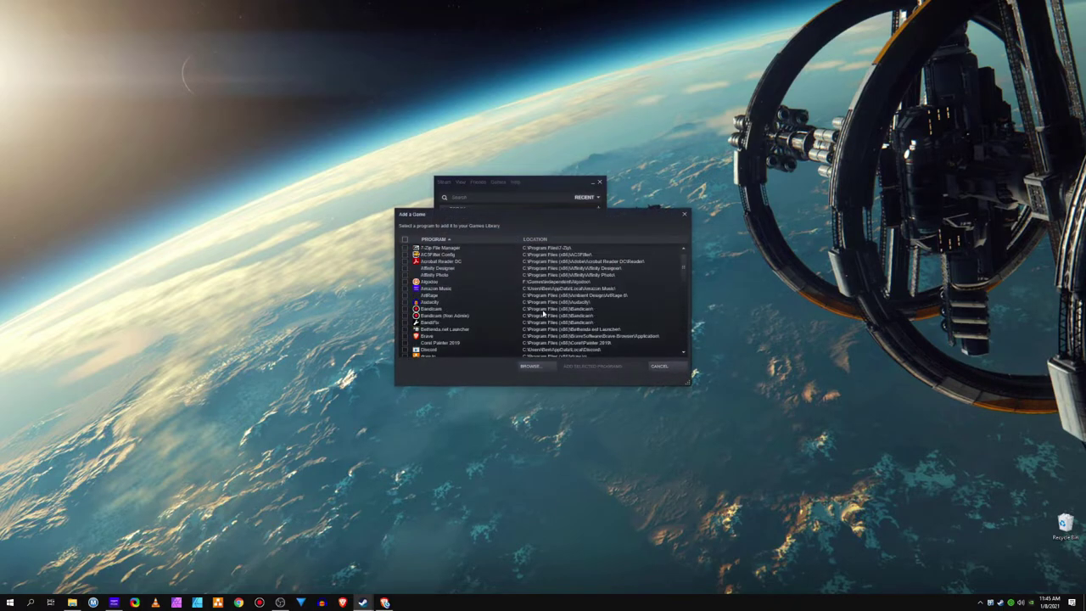
click(529, 366)
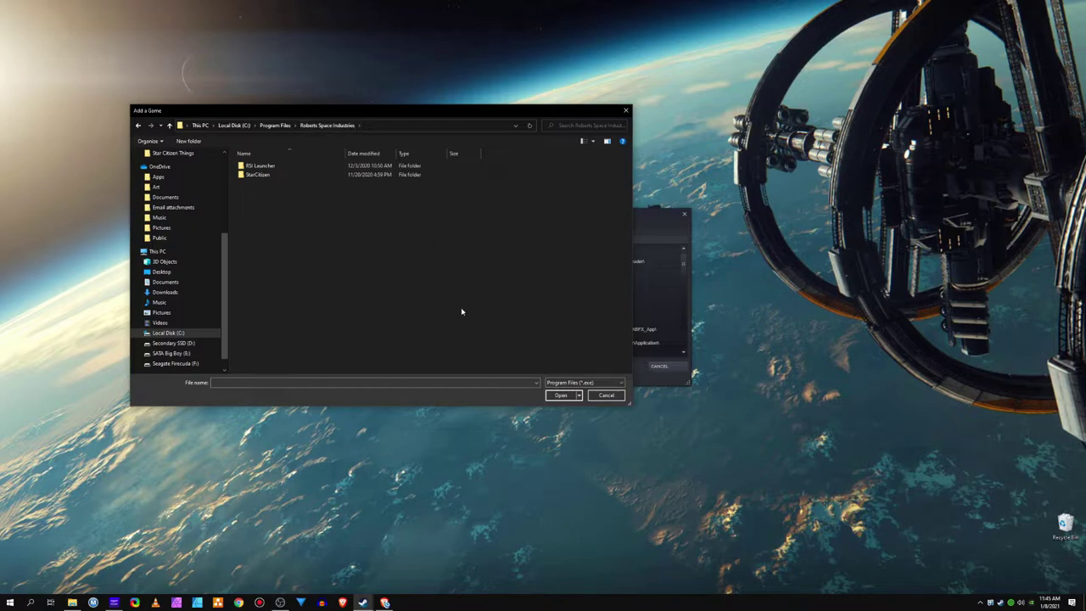
double_click(258, 175)
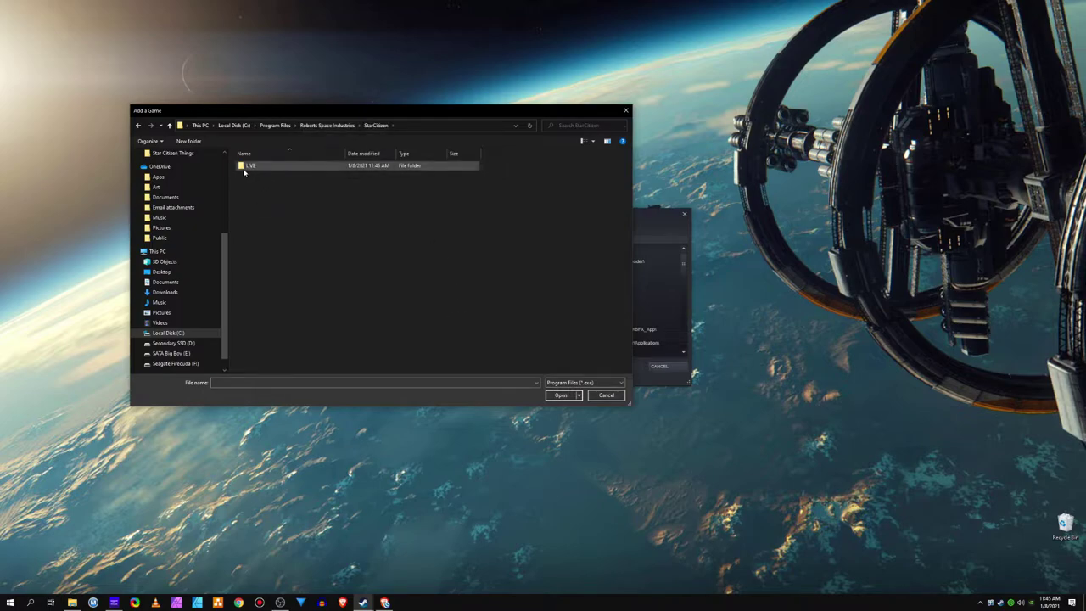
double_click(246, 167)
double_click(250, 166)
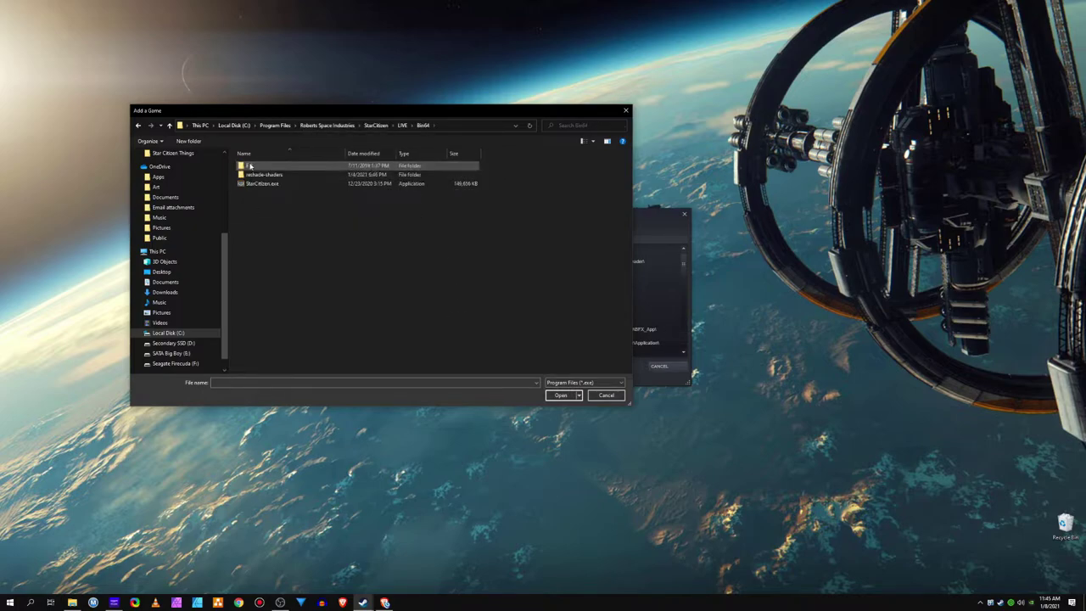
click(269, 184)
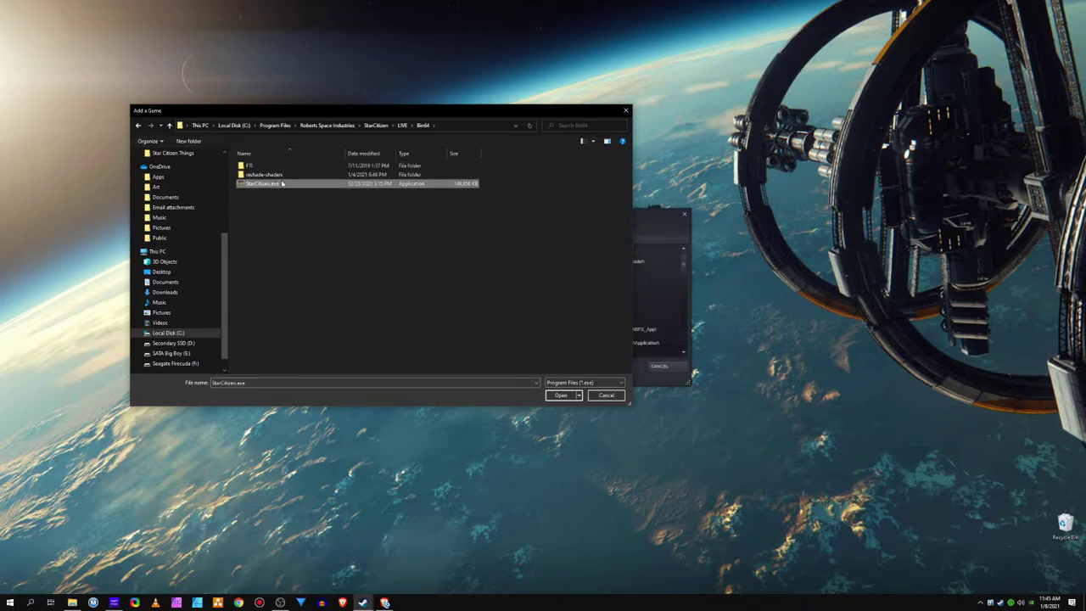
key(Return)
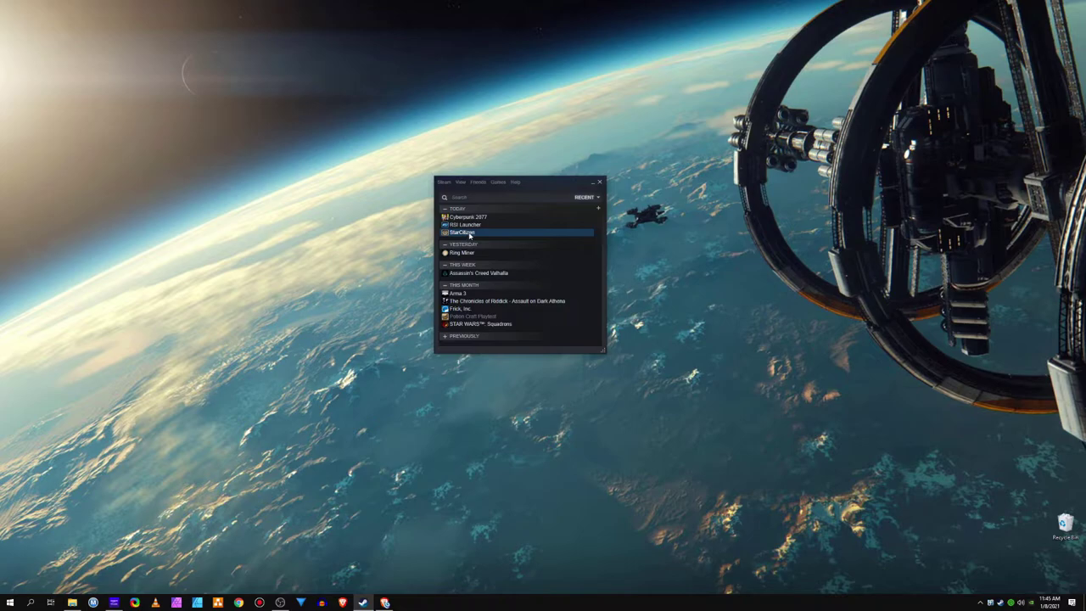
- Try to launch StarCitizen directly from the Steam library and dismiss the startup error
double_click(469, 232)
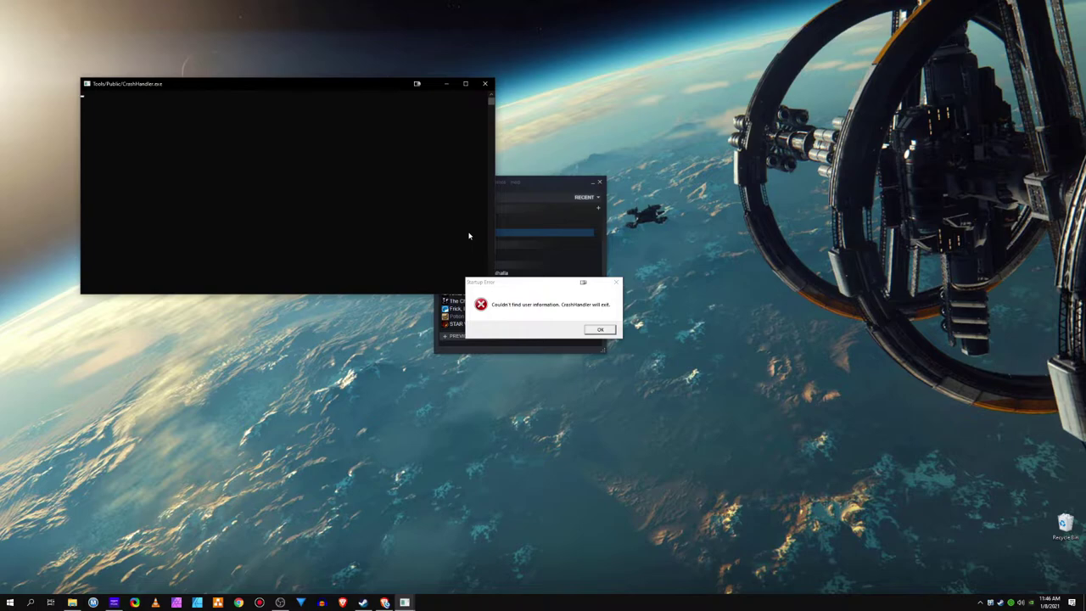
drag(534, 287, 500, 371)
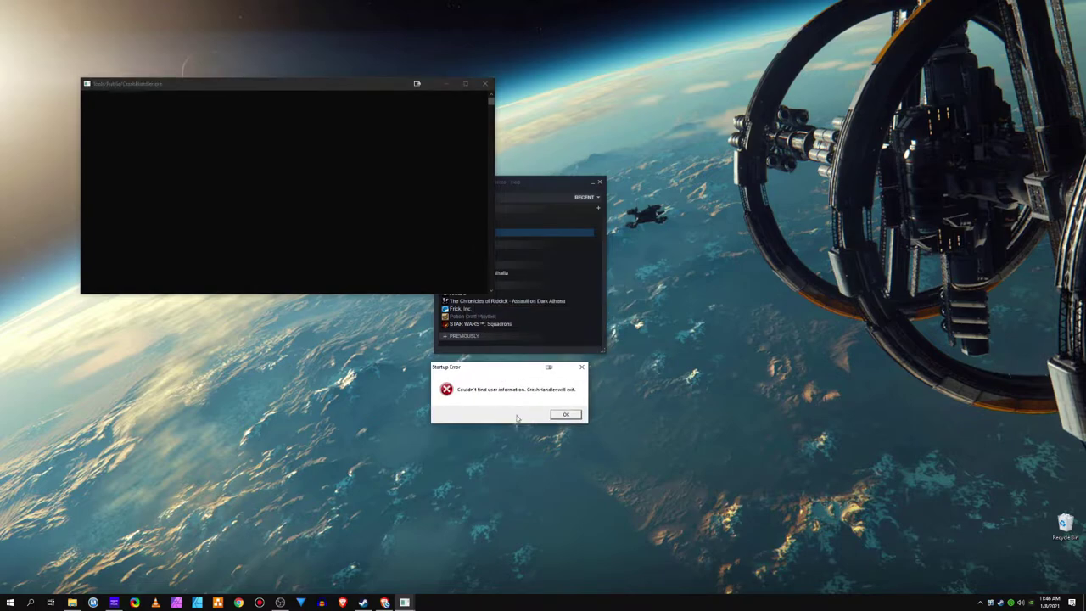
key(Return)
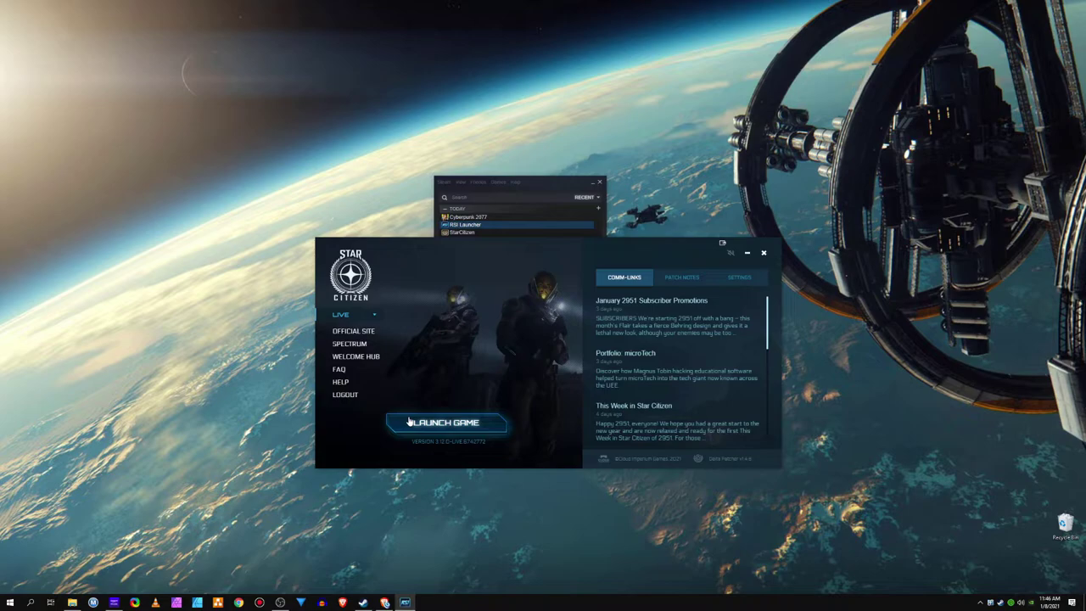
- Move the small Steam library window in front of the open RSI Launcher
drag(470, 214, 491, 193)
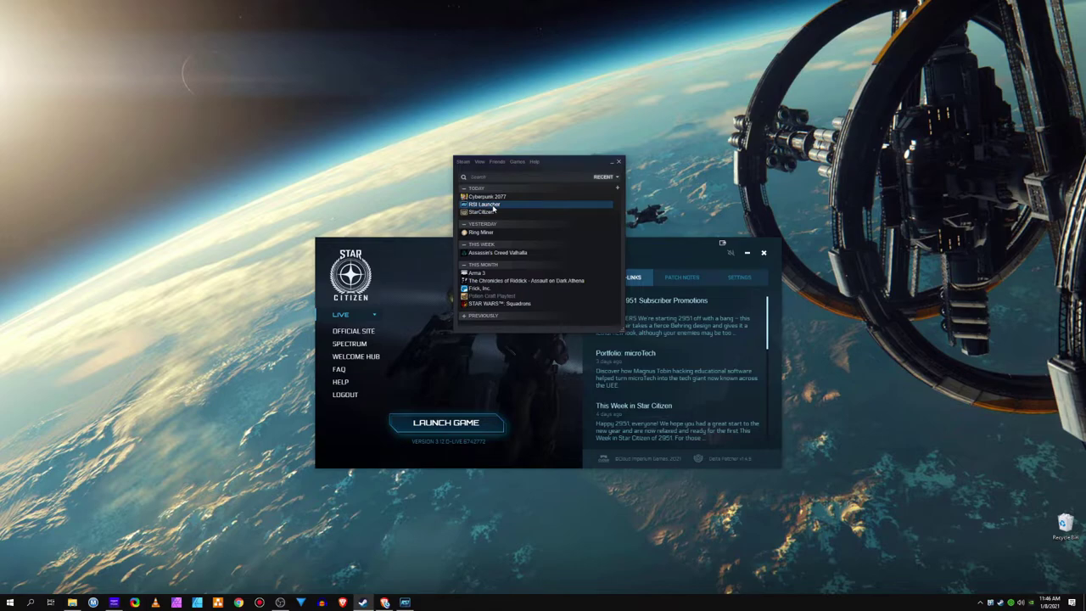
- Move the Steam library window clear of the RSI Launcher and launch the game from the launcher
drag(563, 173, 589, 66)
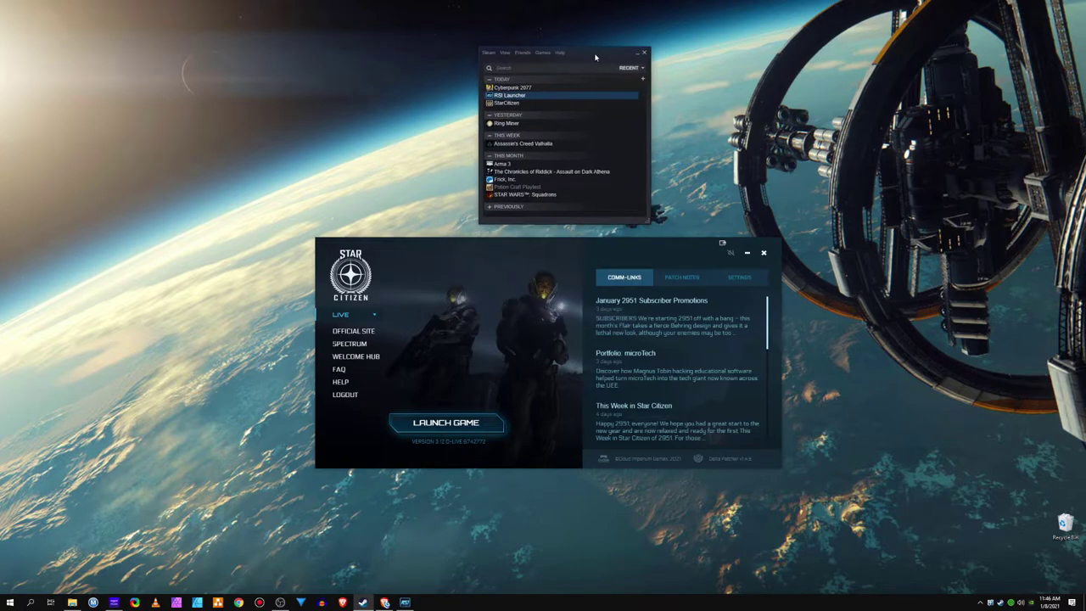
click(449, 421)
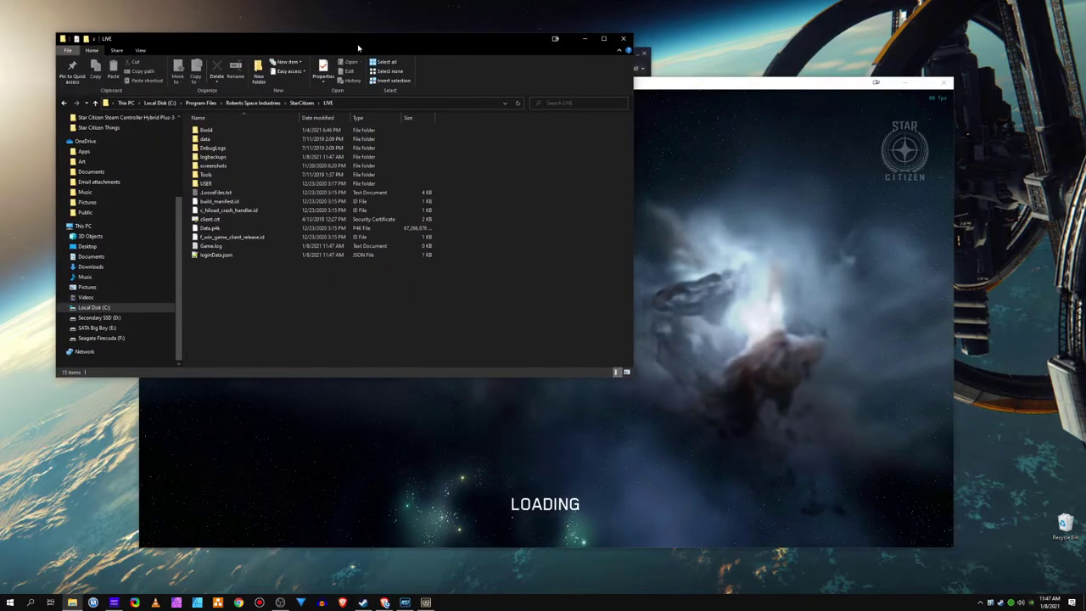
- Copy loginData.json from the StarCitizen\LIVE folder to the desktop while the game is running
drag(352, 36, 358, 35)
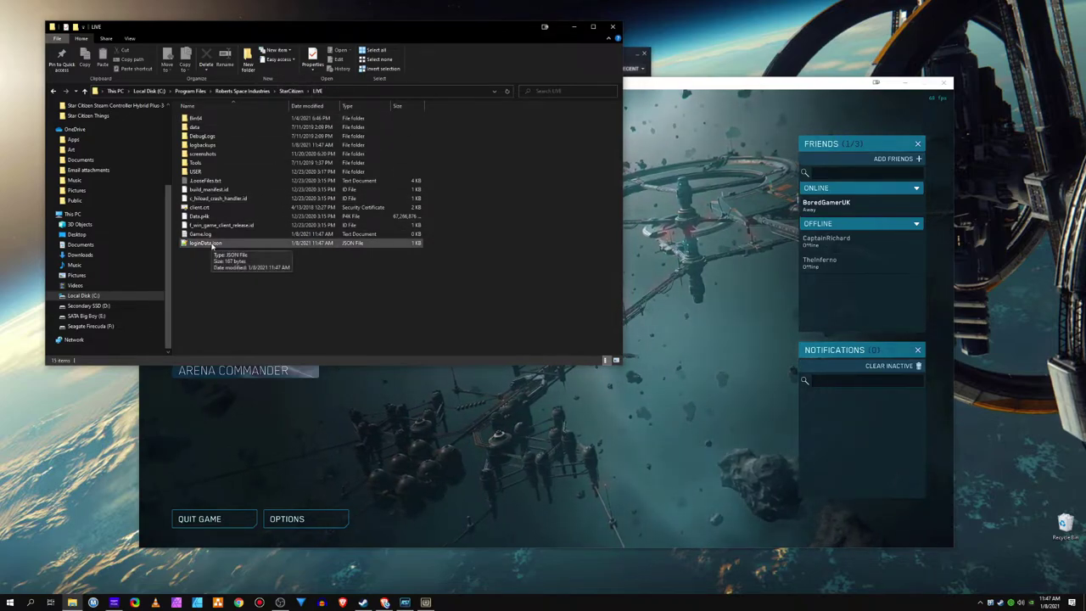
right_click(212, 247)
click(118, 349)
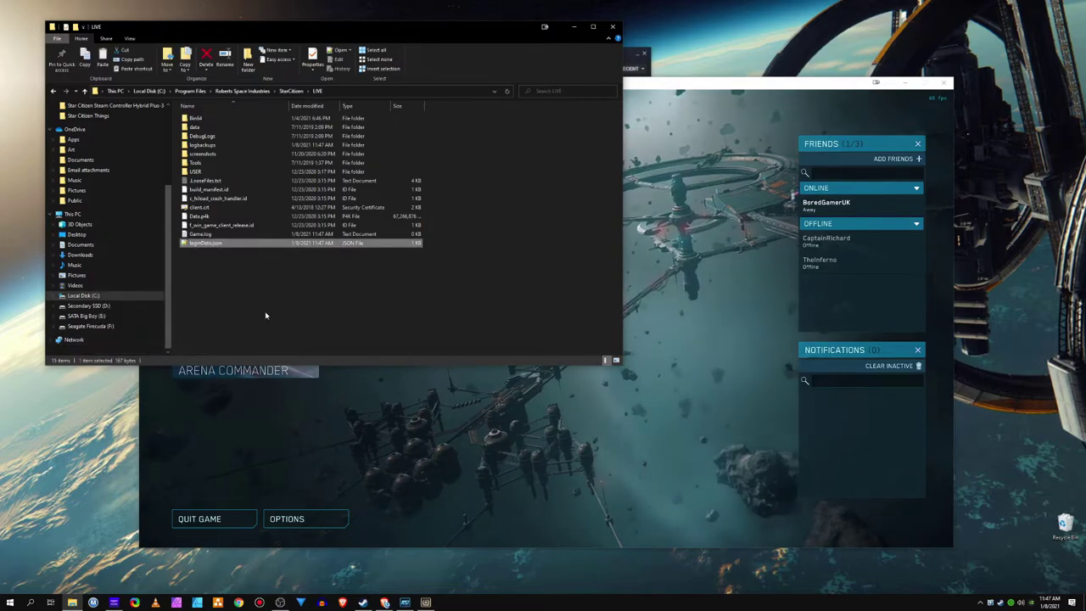
right_click(82, 443)
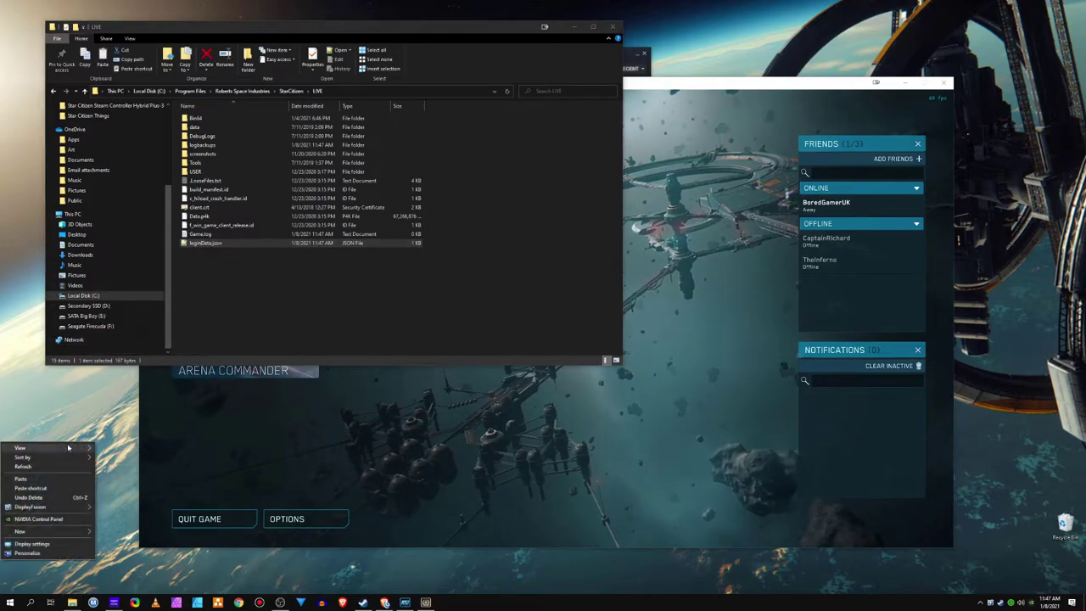
click(37, 480)
drag(75, 438, 44, 417)
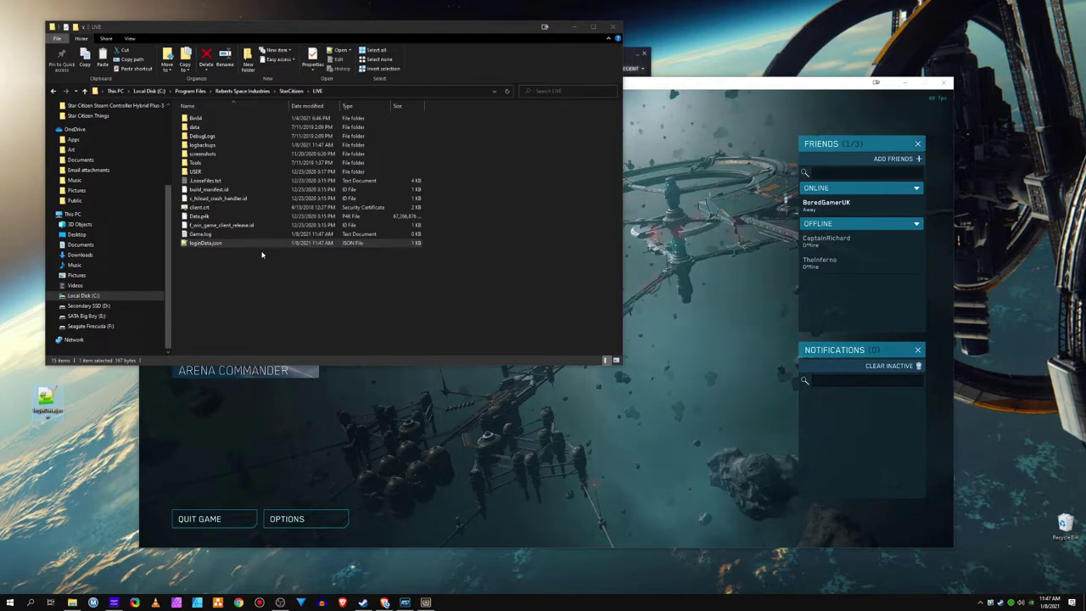
- Look at the parent StarCitizen folder that contains LIVE, and close the file window
drag(255, 26, 263, 25)
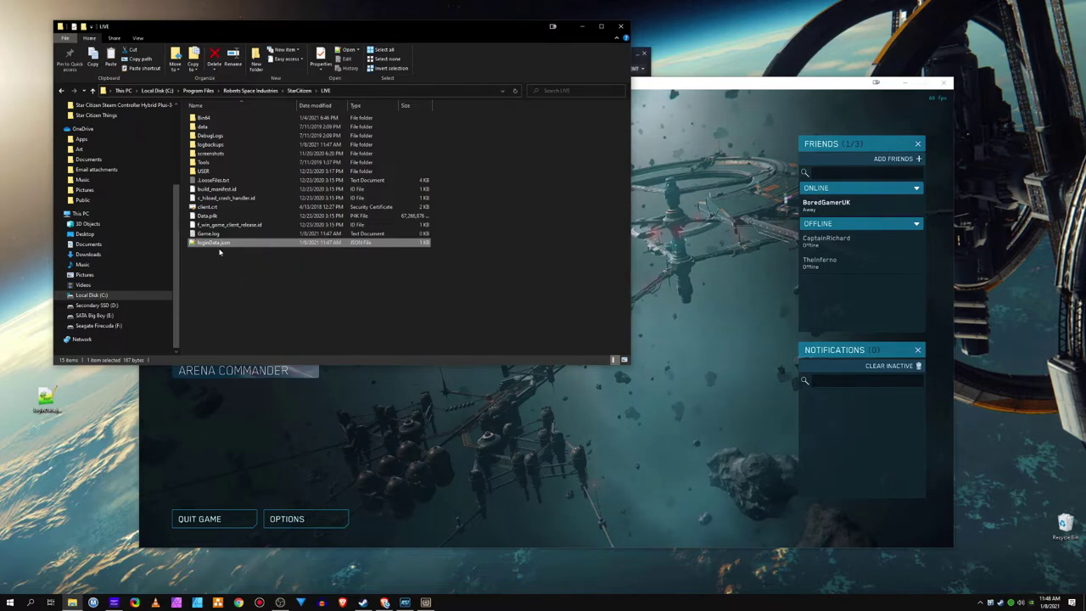
click(323, 90)
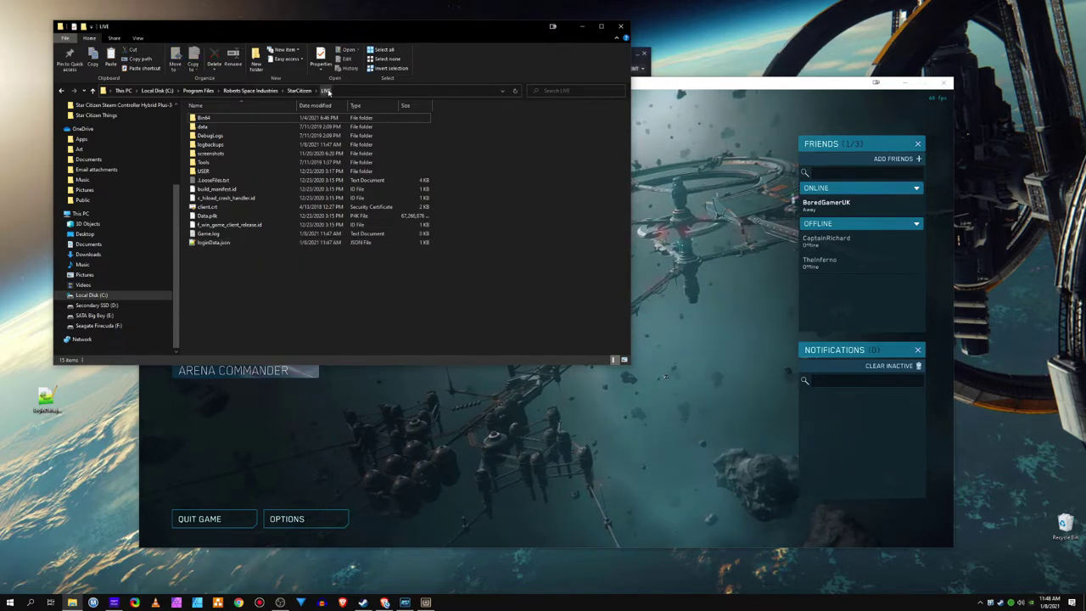
click(300, 91)
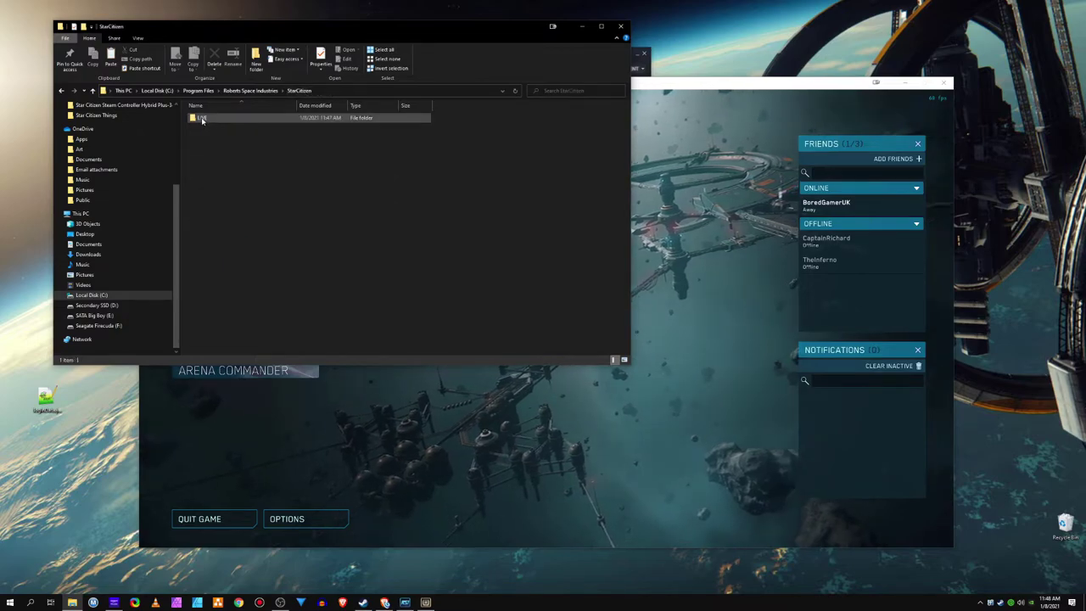
right_click(202, 120)
click(345, 277)
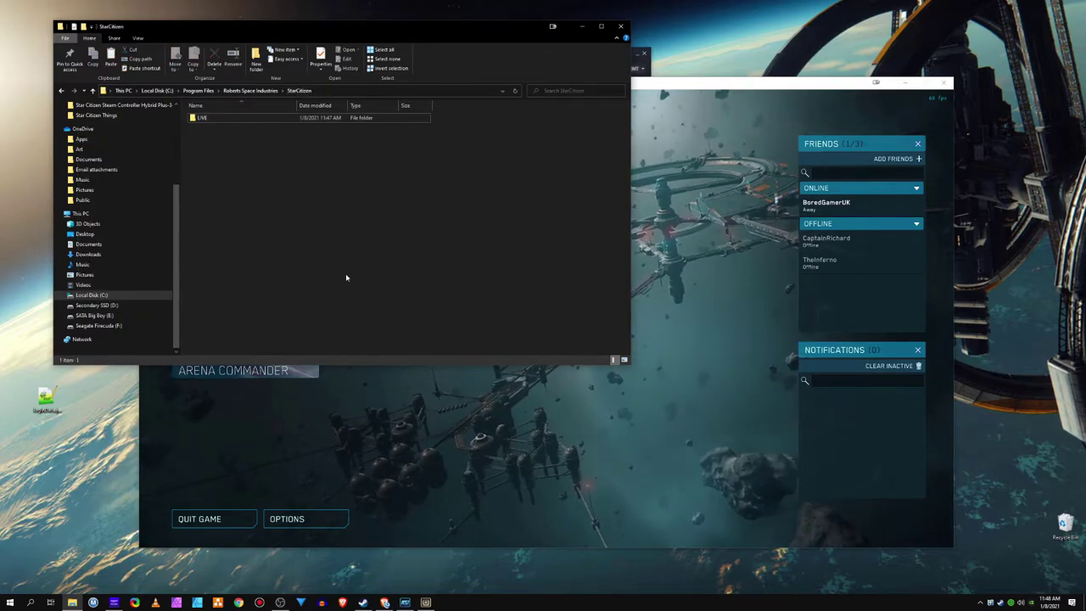
click(621, 26)
- Open the LIVE folder through the pinned Star Citizen install shortcut
key(super)
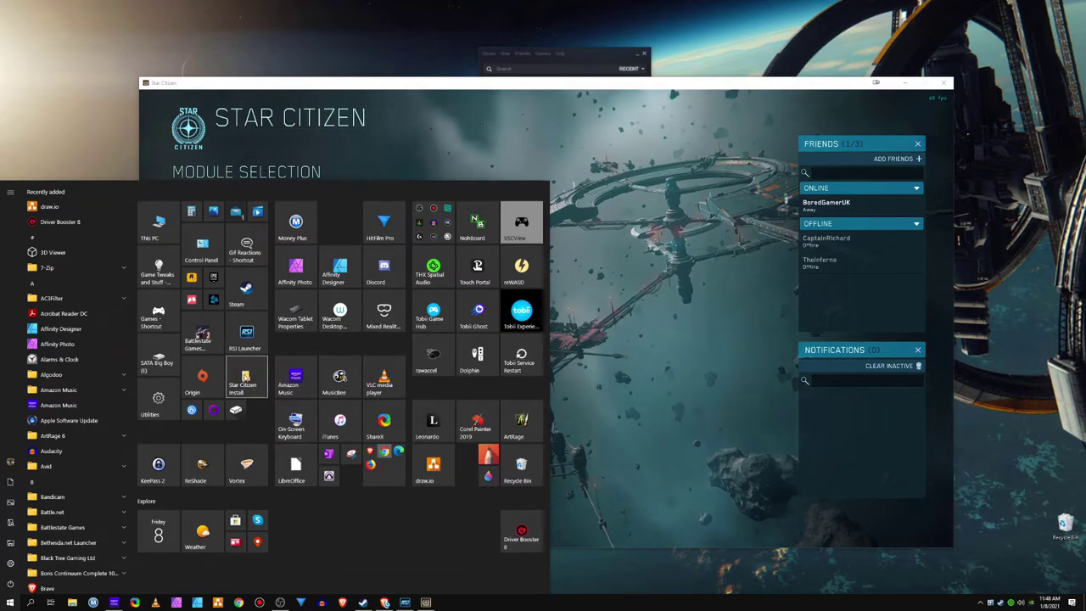
click(245, 379)
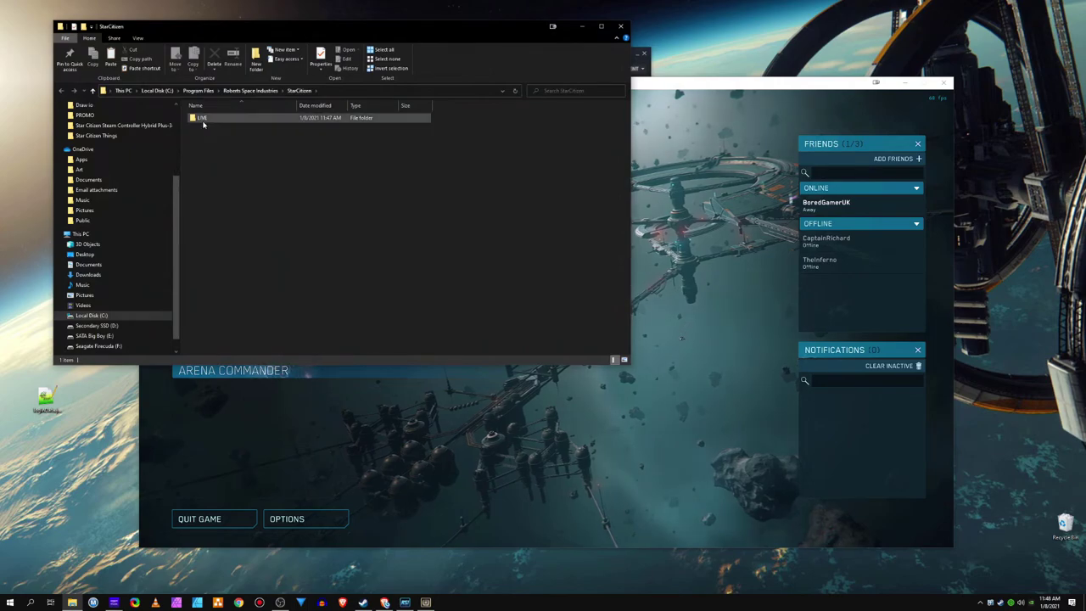
double_click(203, 118)
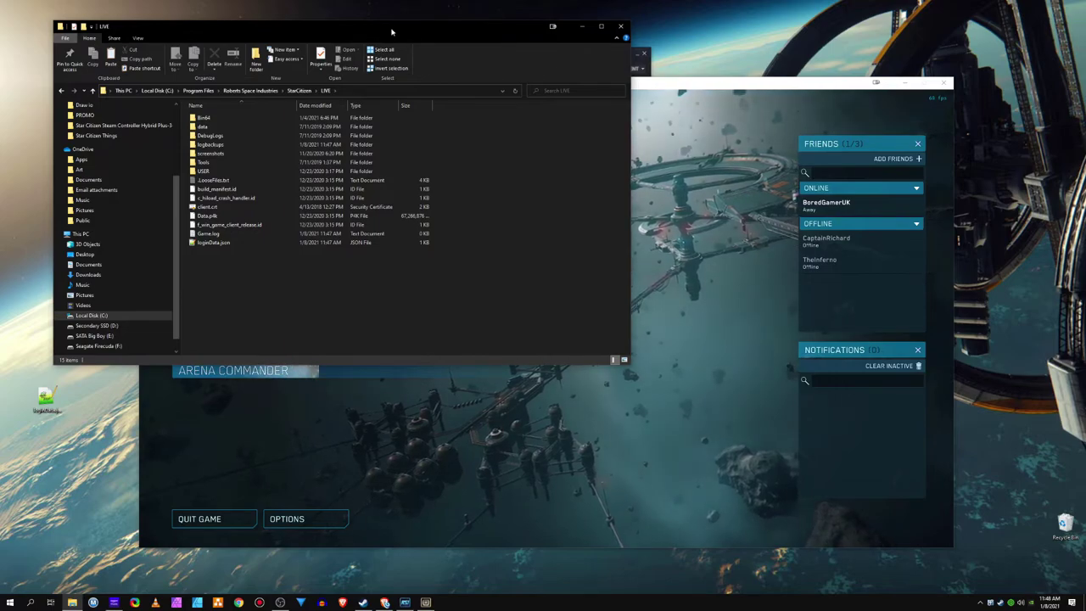
- Arrange the LIVE folder and Star Citizen windows so the folder's file list stays visible beside the game
drag(391, 32, 354, 34)
click(706, 95)
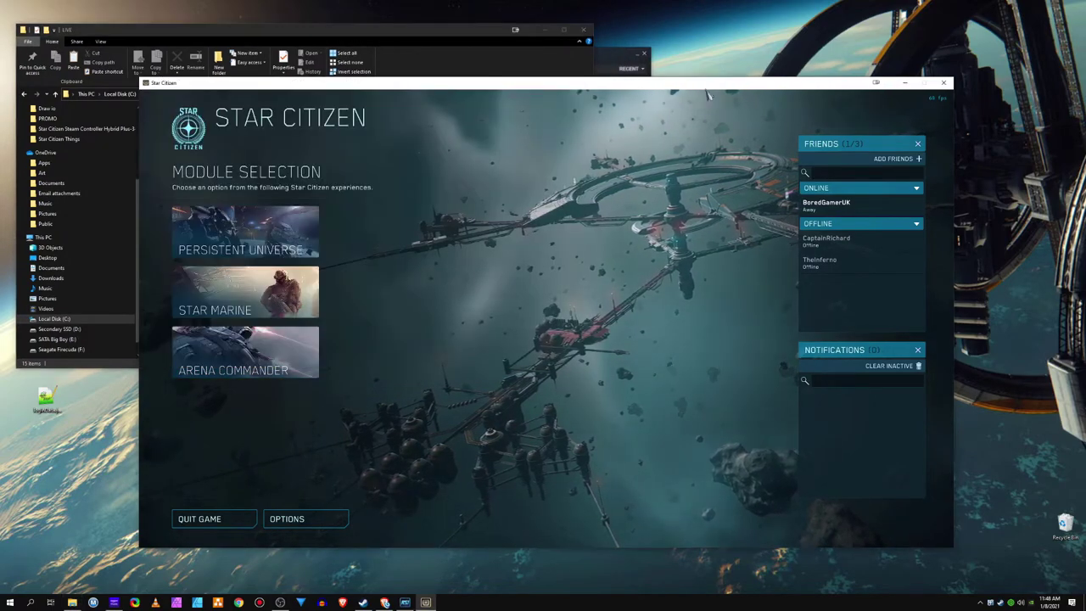
drag(706, 96, 806, 78)
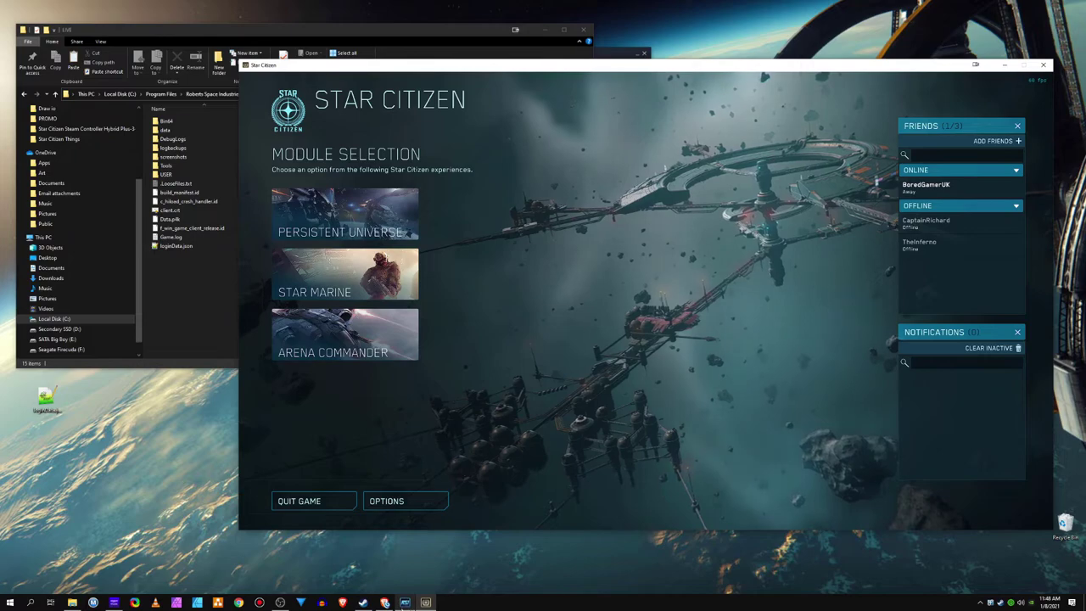
- Quit Star Citizen from its main menu and close the RSI Launcher
click(317, 502)
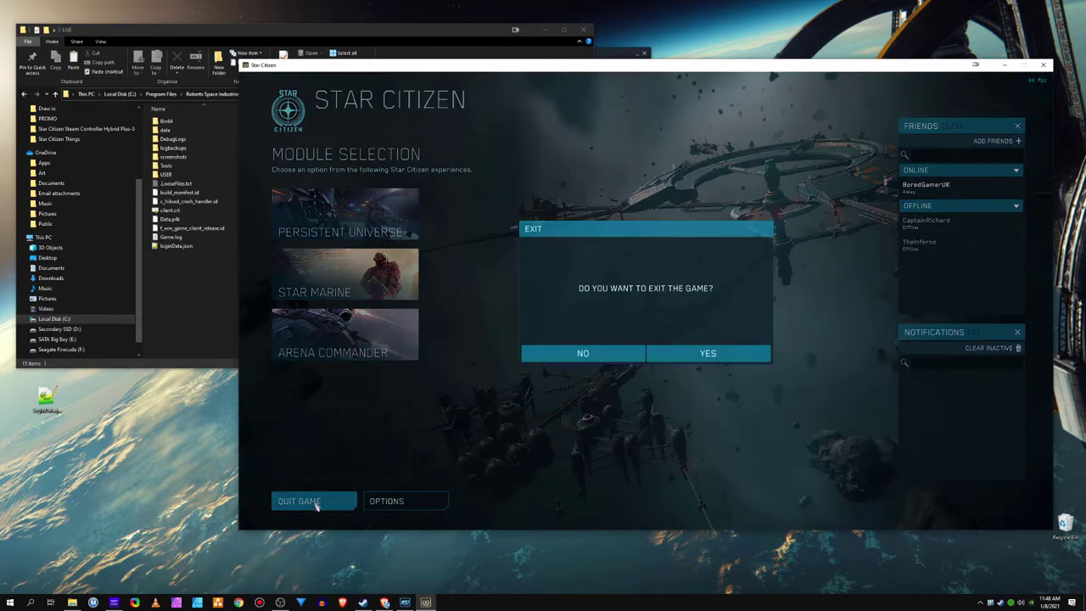
click(704, 354)
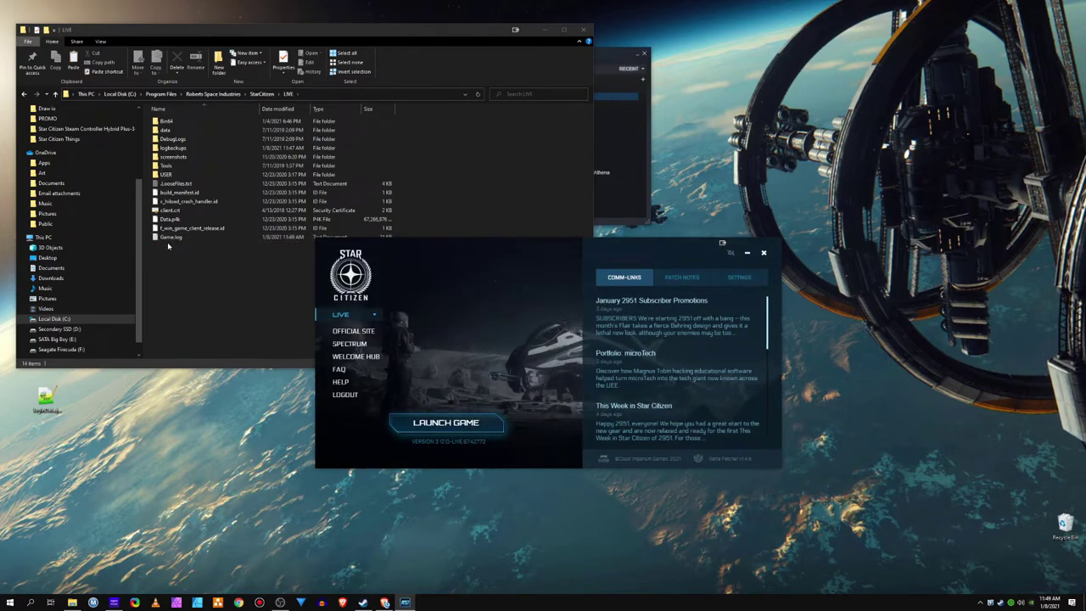
click(764, 252)
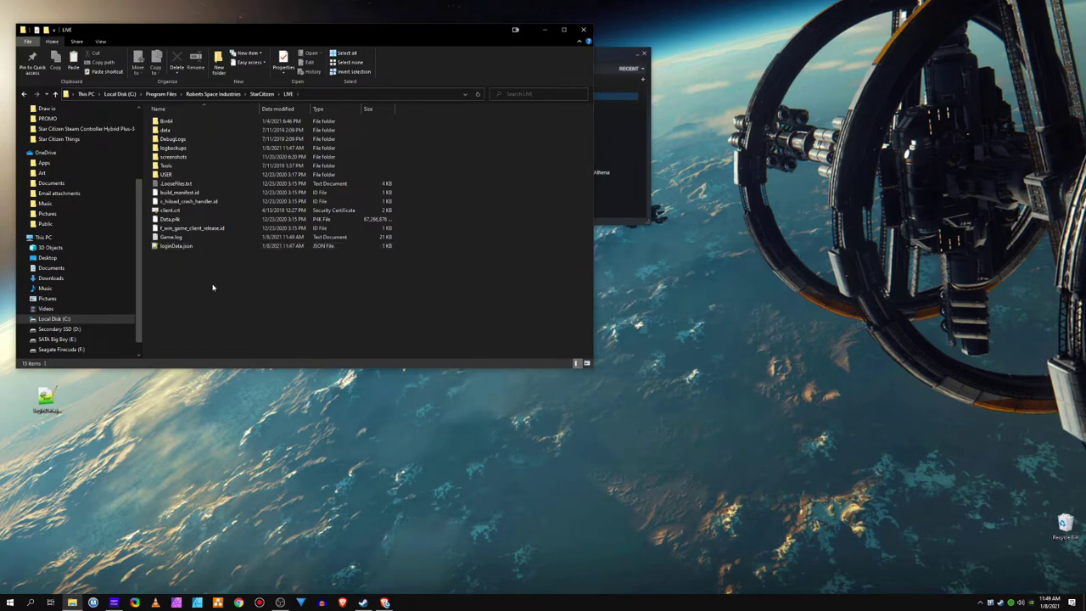
- Bring the Steam library window to the middle of the desktop and launch StarCitizen directly from it
drag(596, 53, 530, 246)
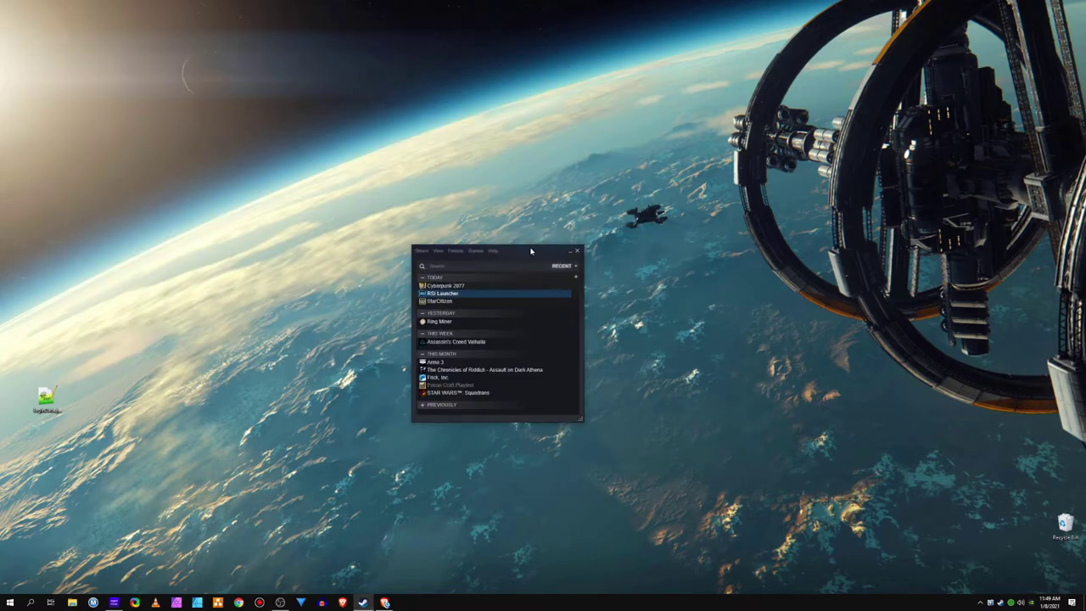
double_click(459, 294)
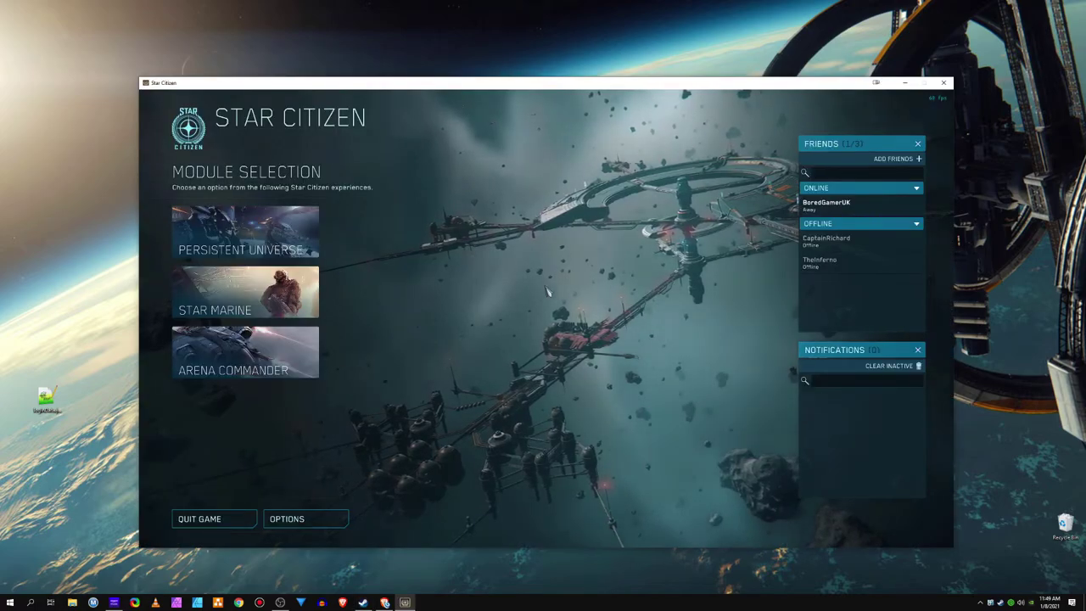
- View StarCitizen's controller configuration in the Steam overlay and close the overlay
key(shift+Tab)
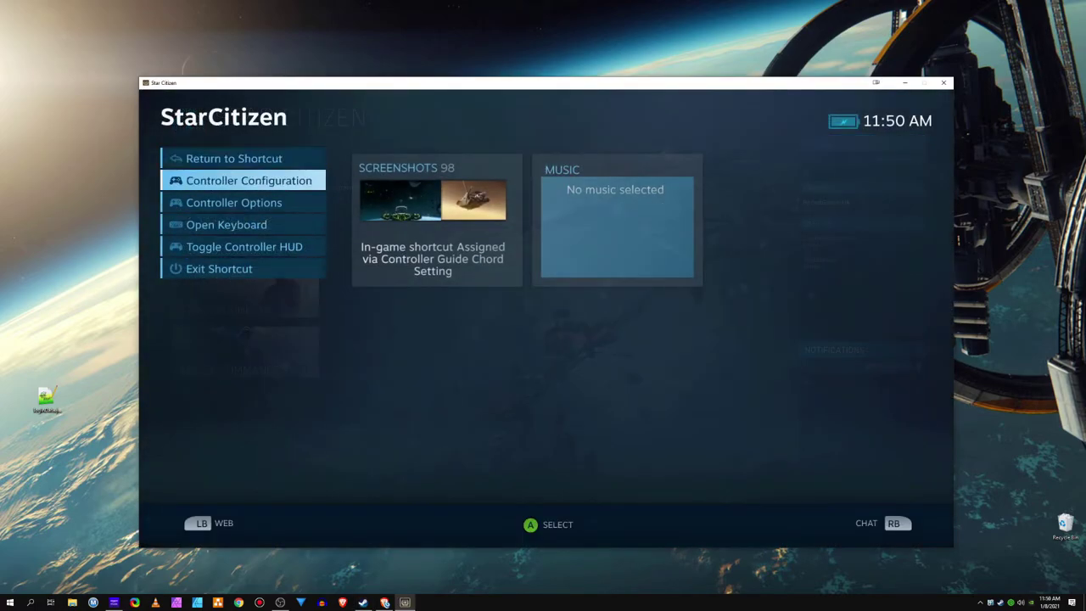
key(Up)
key(Down)
key(Return)
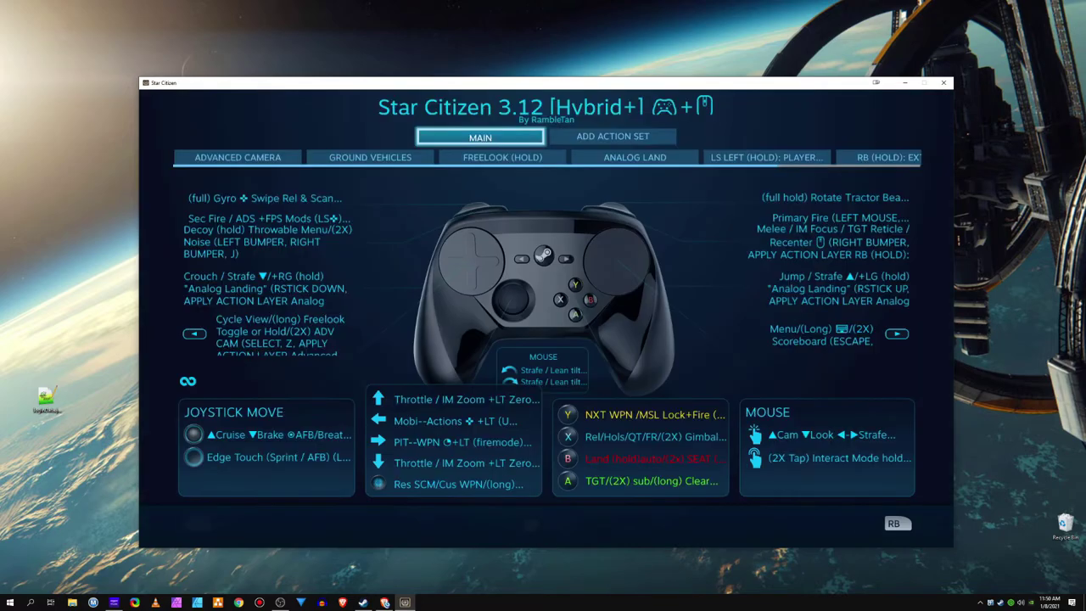
key(shift+Tab)
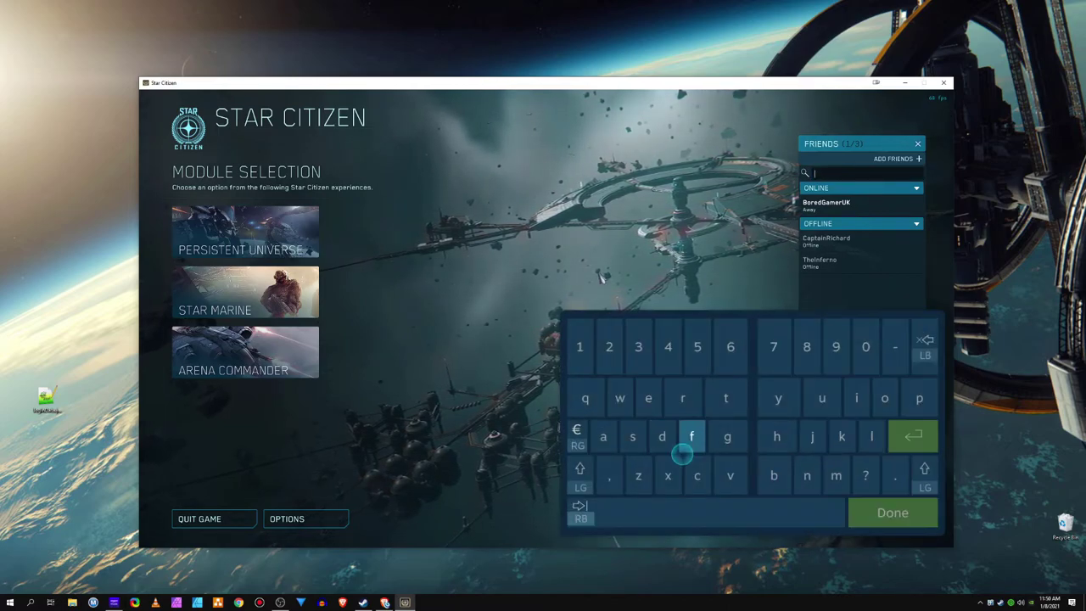
- Search the in-game friends list for "captain" with the Steam on-screen keyboard and clear the search
text(ca)
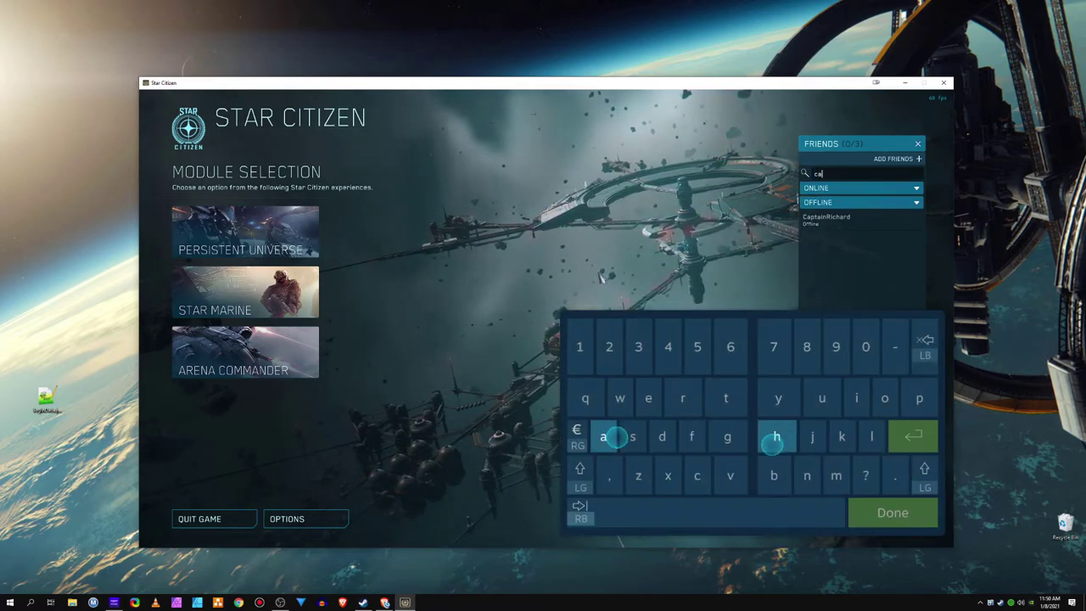
text(p)
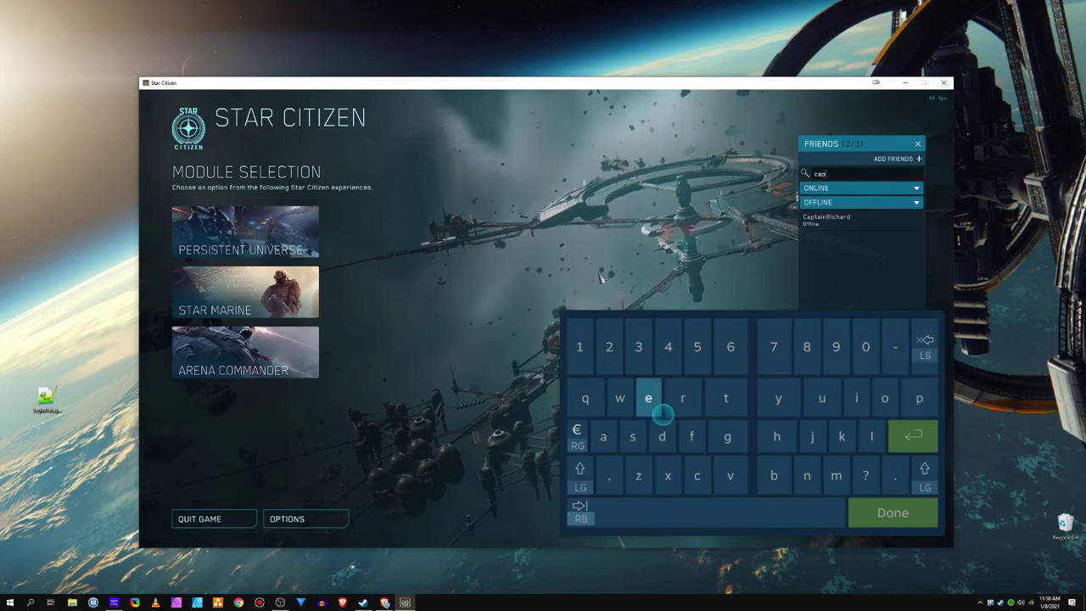
text(t)
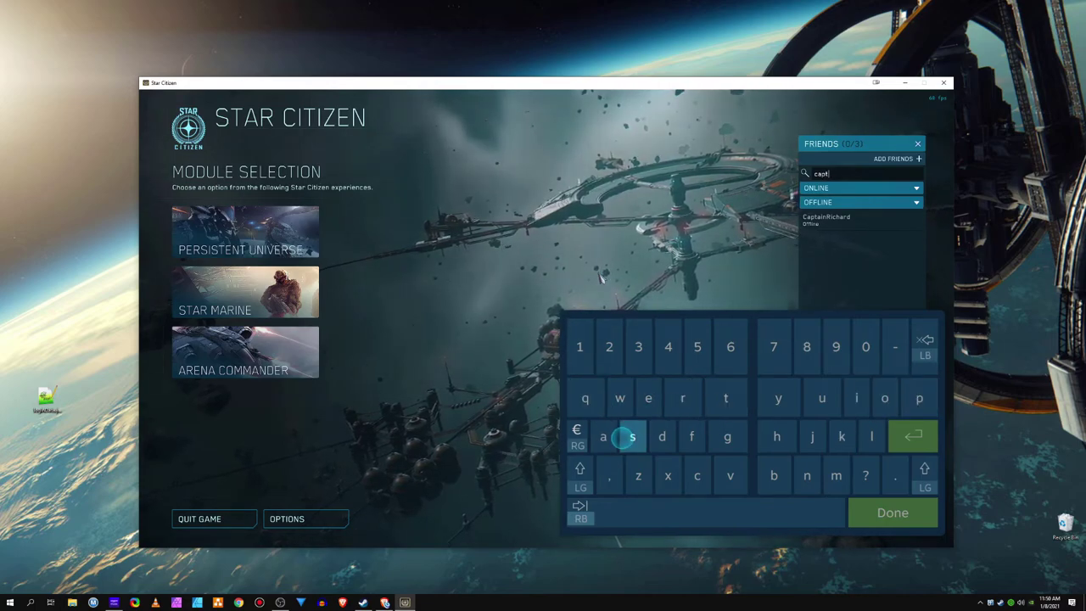
text(ain)
key(Return)
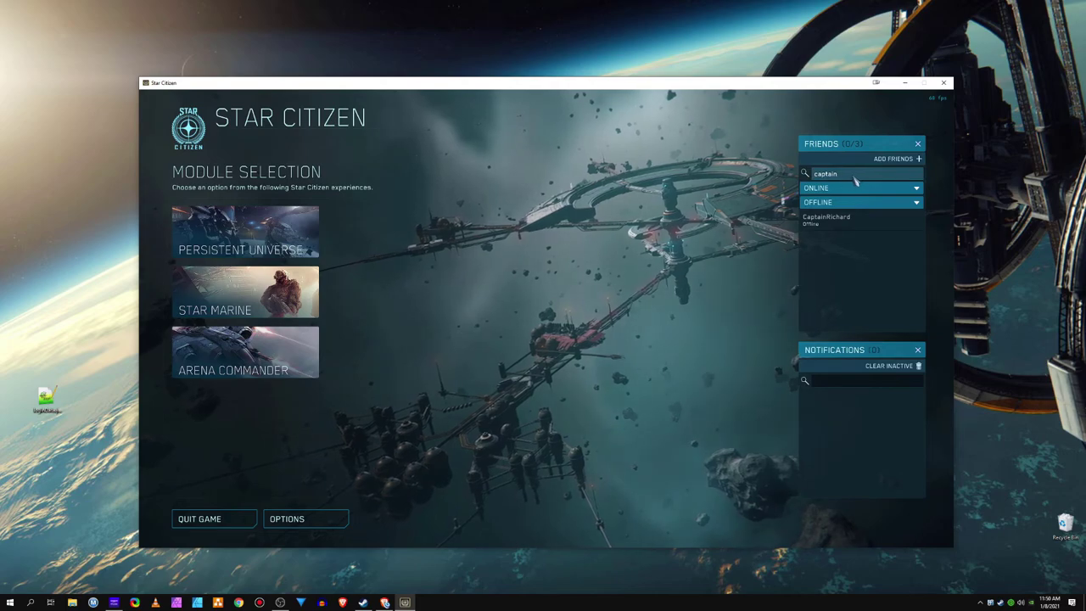
key(Escape)
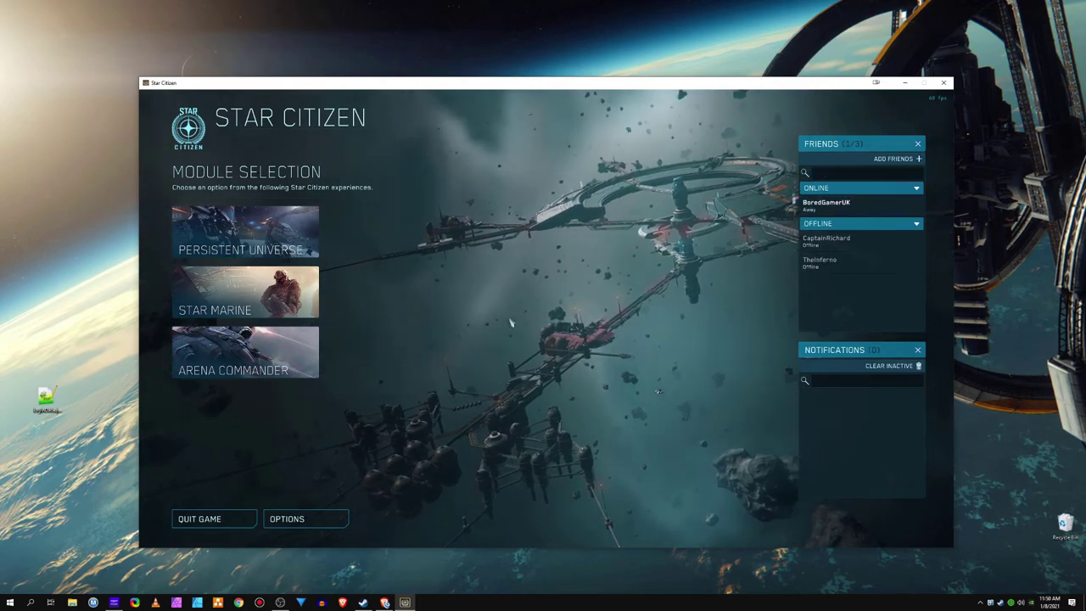
- Exit Star Citizen from the module selection screen
click(238, 524)
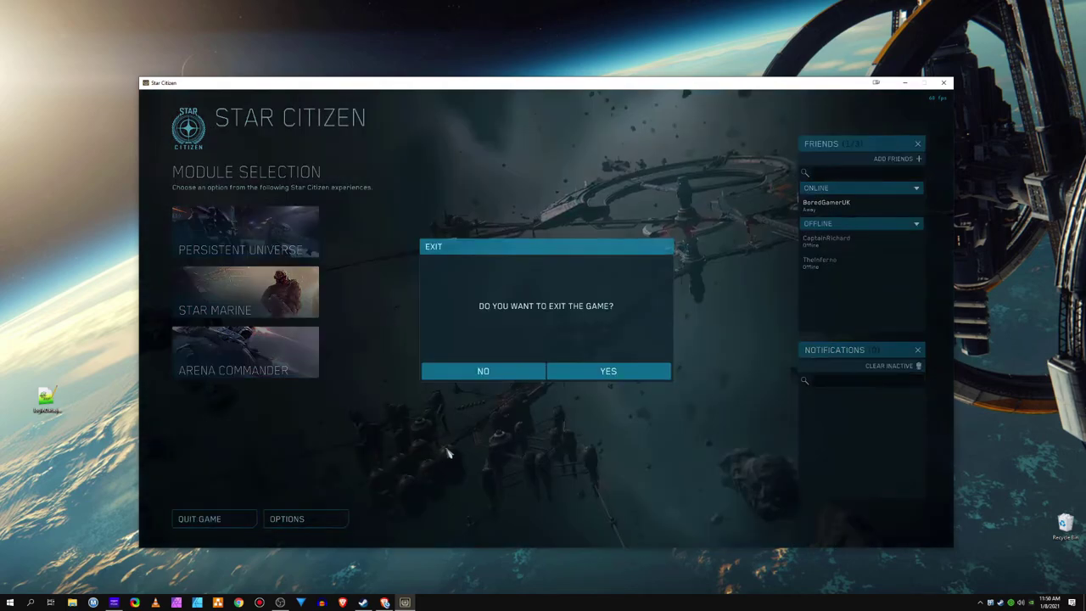
click(619, 374)
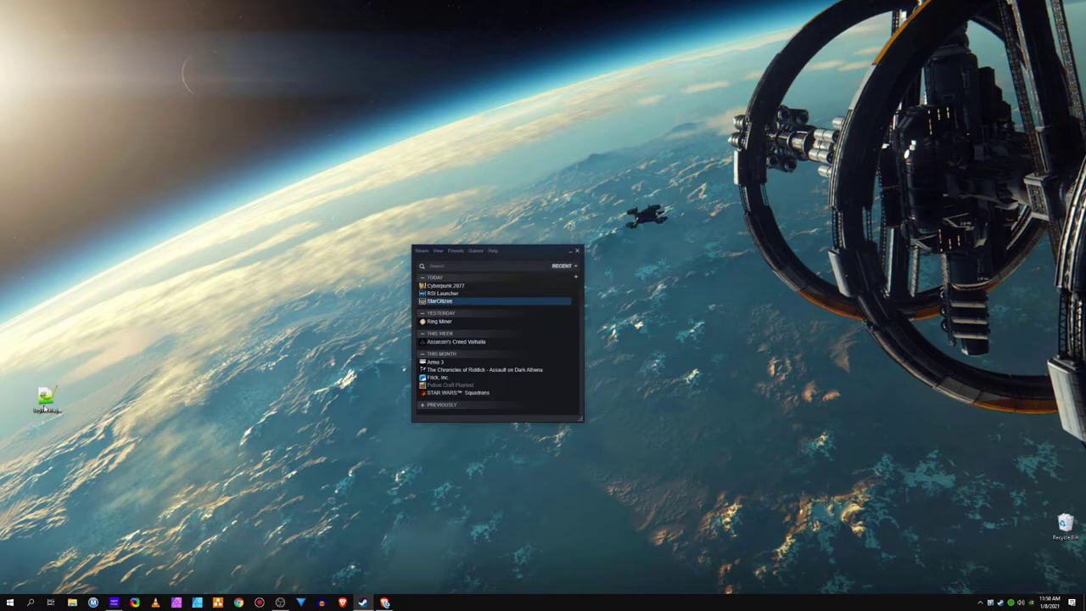
- Open the Star Citizen install's LIVE folder and view the available file actions for loginData.json
click(10, 603)
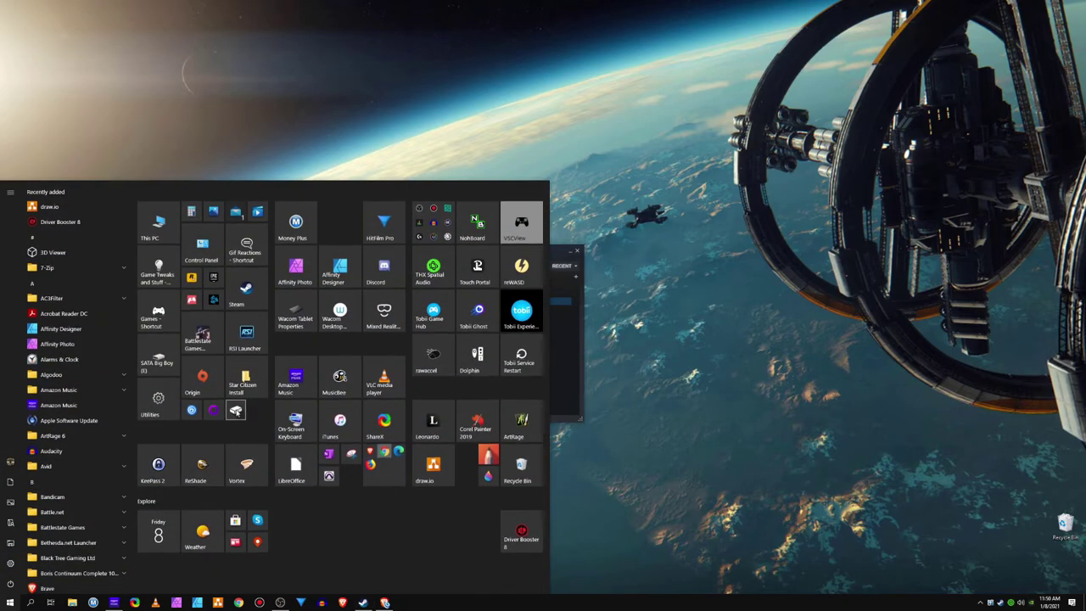
click(242, 382)
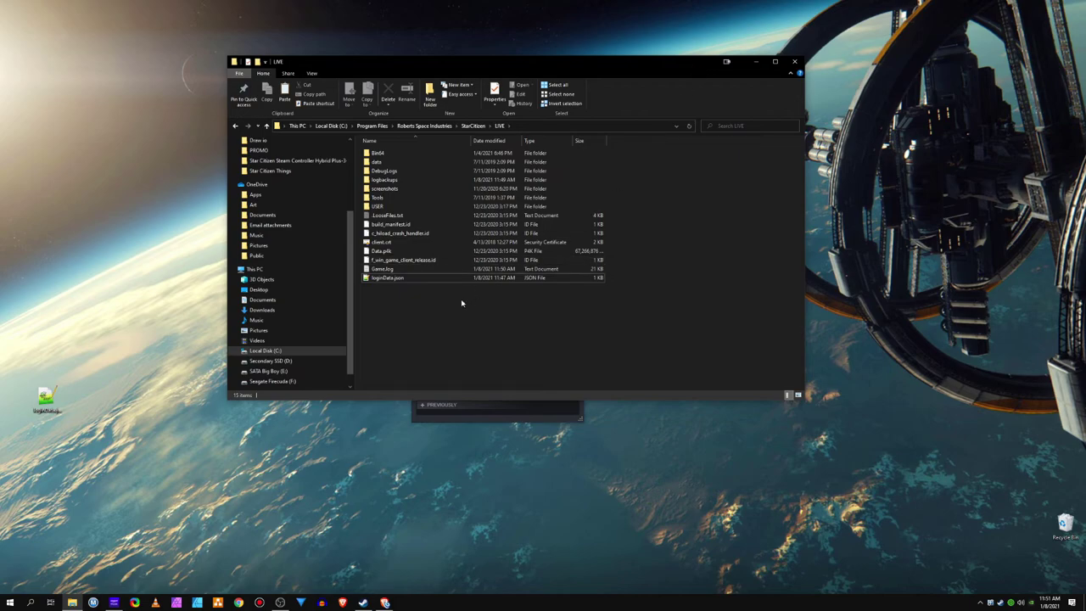
right_click(390, 280)
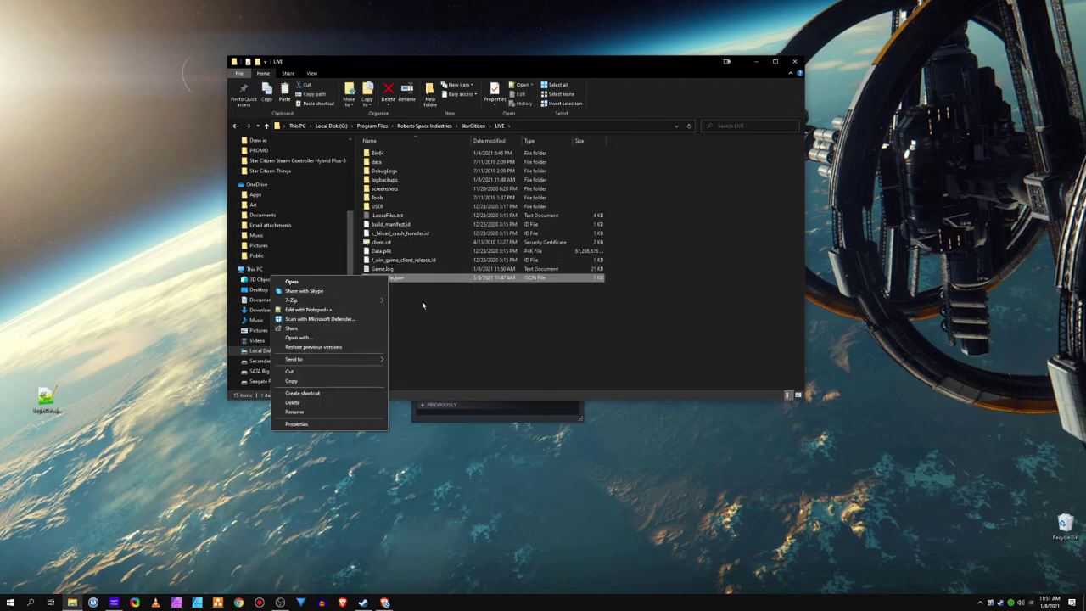
click(394, 283)
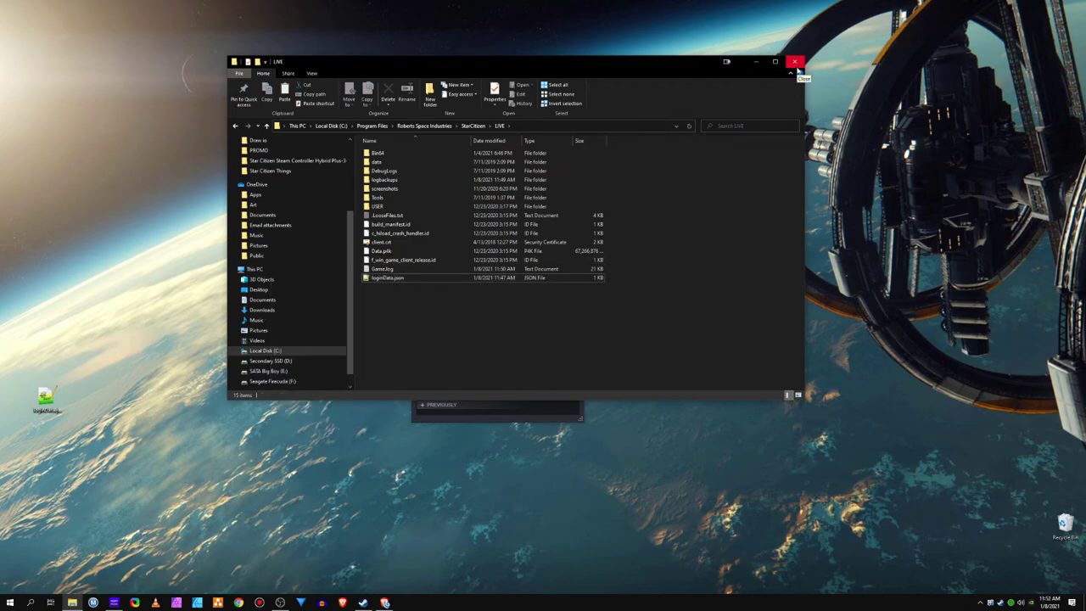